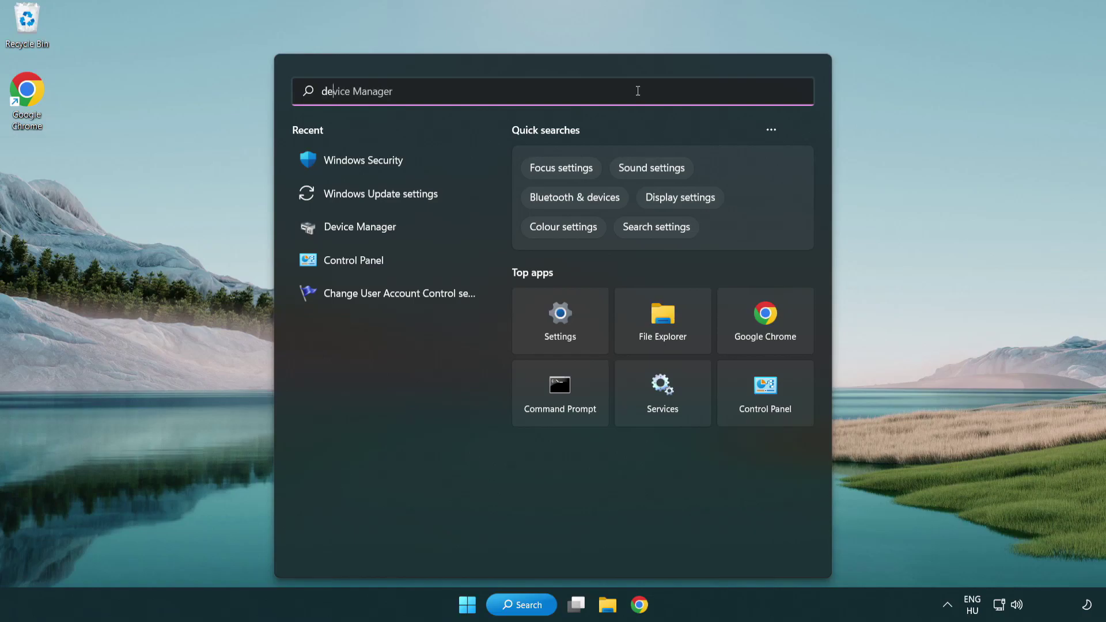
Find Device Manager through the Windows search, open it and move its window towards the middle of the desktop
{"action": "type", "text": "nager"}
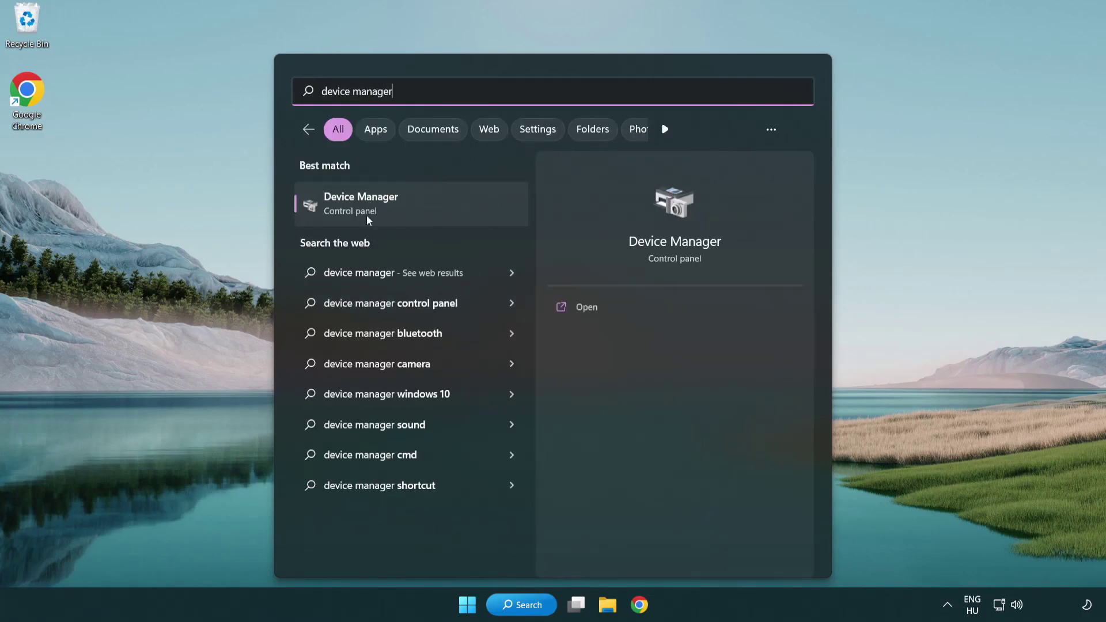
{"action": "left_click", "coordinate": [444, 213]}
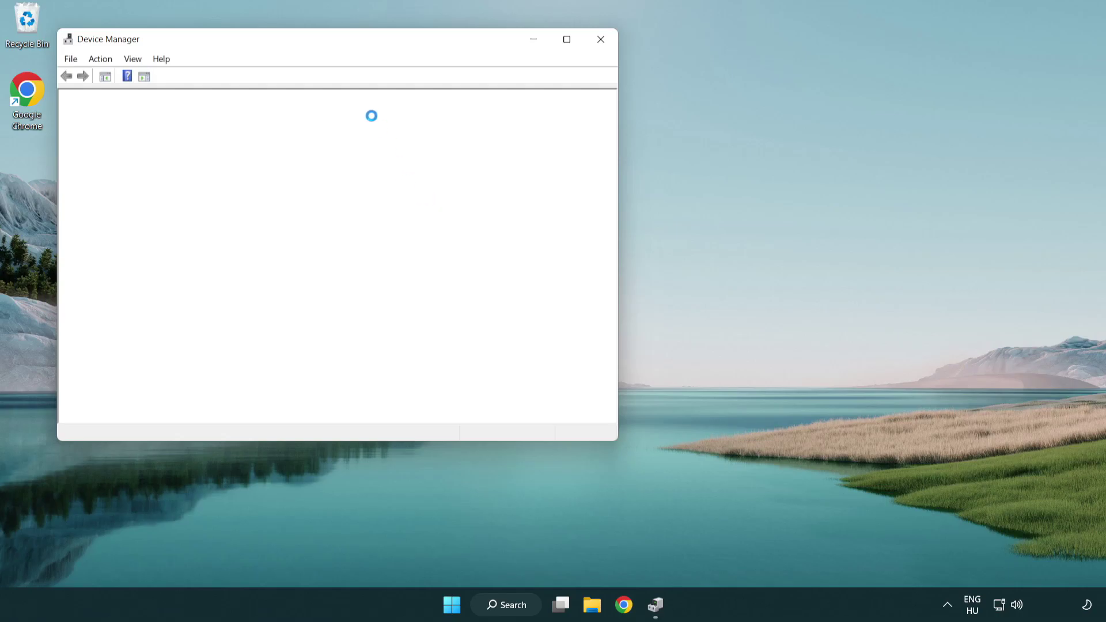
{"action": "left_click_drag", "start_coordinate": [305, 47], "coordinate": [487, 111]}
Run an automatic driver update search for the VMware SVGA 3D display adapter and close Device Manager
{"action": "left_click", "coordinate": [311, 231]}
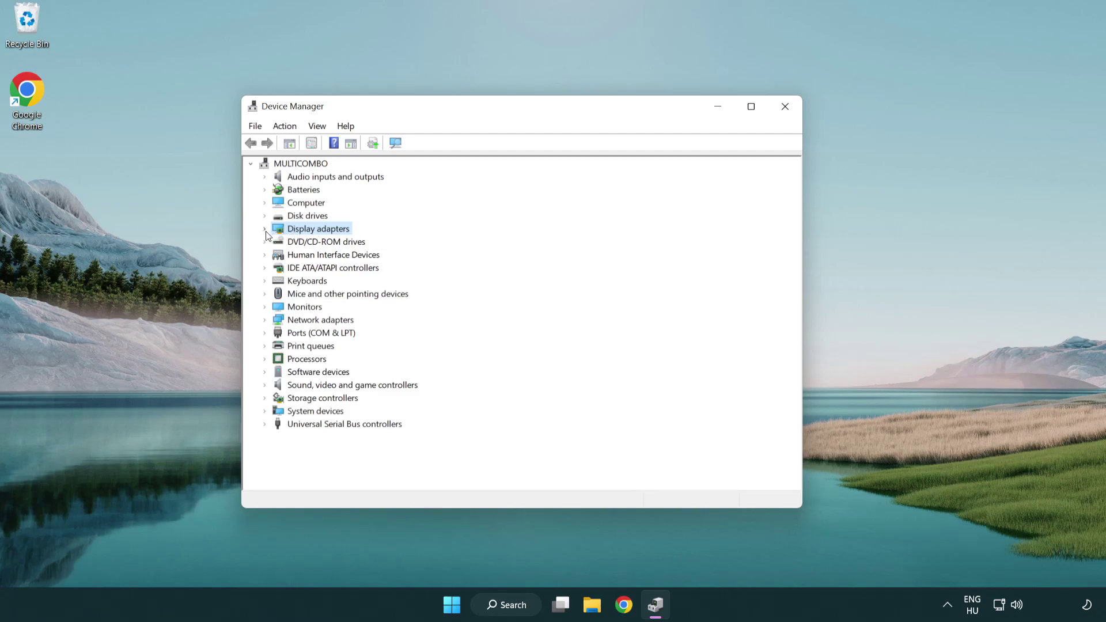
{"action": "left_click", "coordinate": [265, 230]}
{"action": "left_click", "coordinate": [329, 247]}
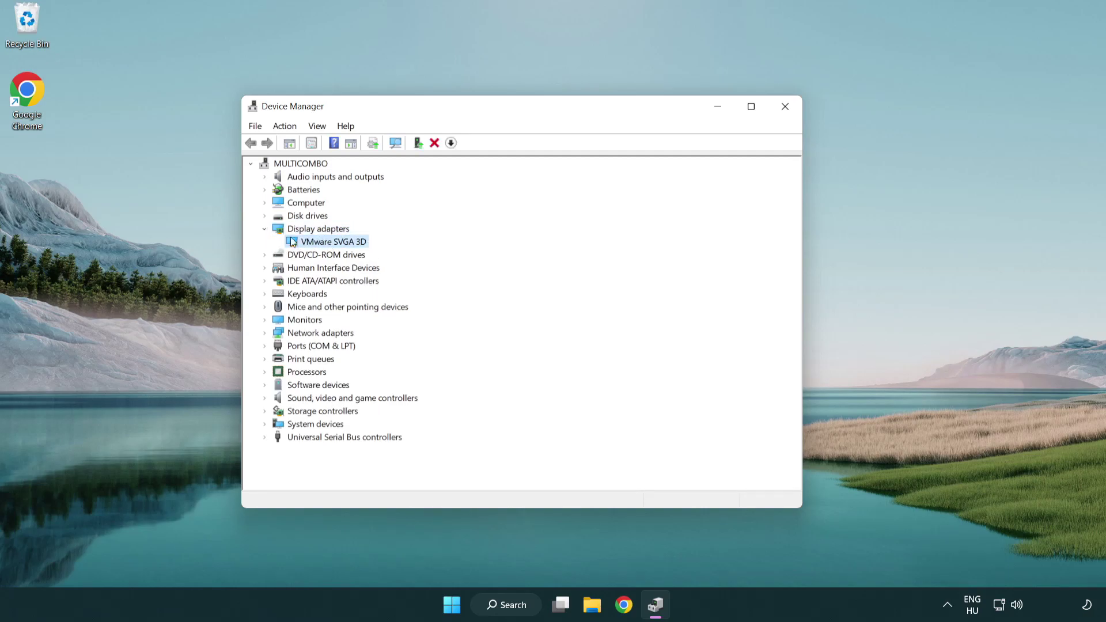
{"action": "right_click", "coordinate": [329, 246]}
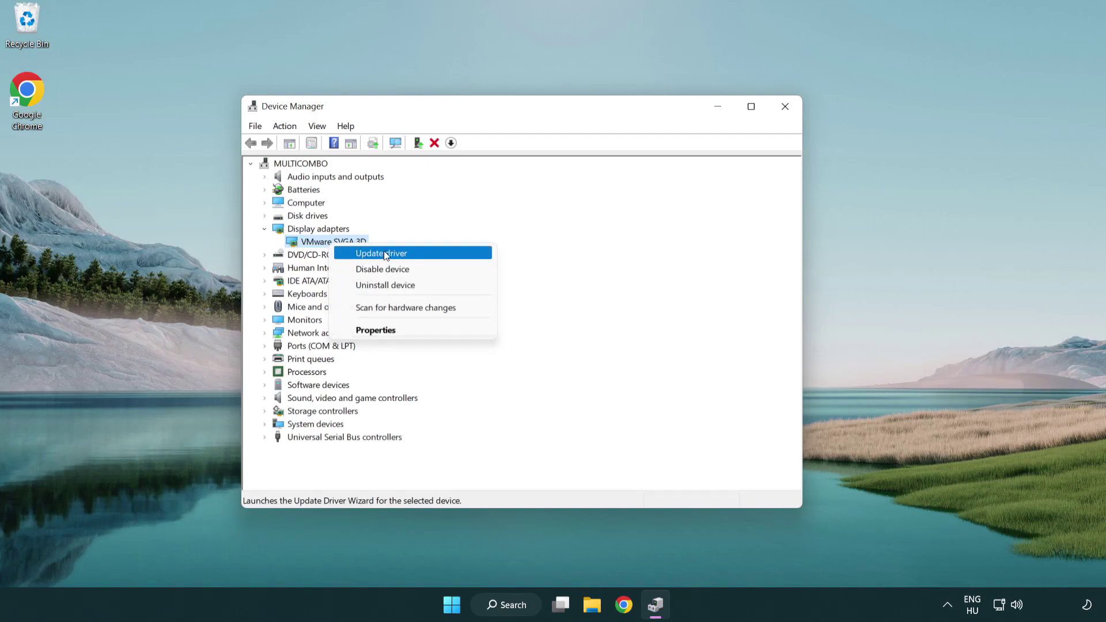
{"action": "left_click", "coordinate": [435, 252]}
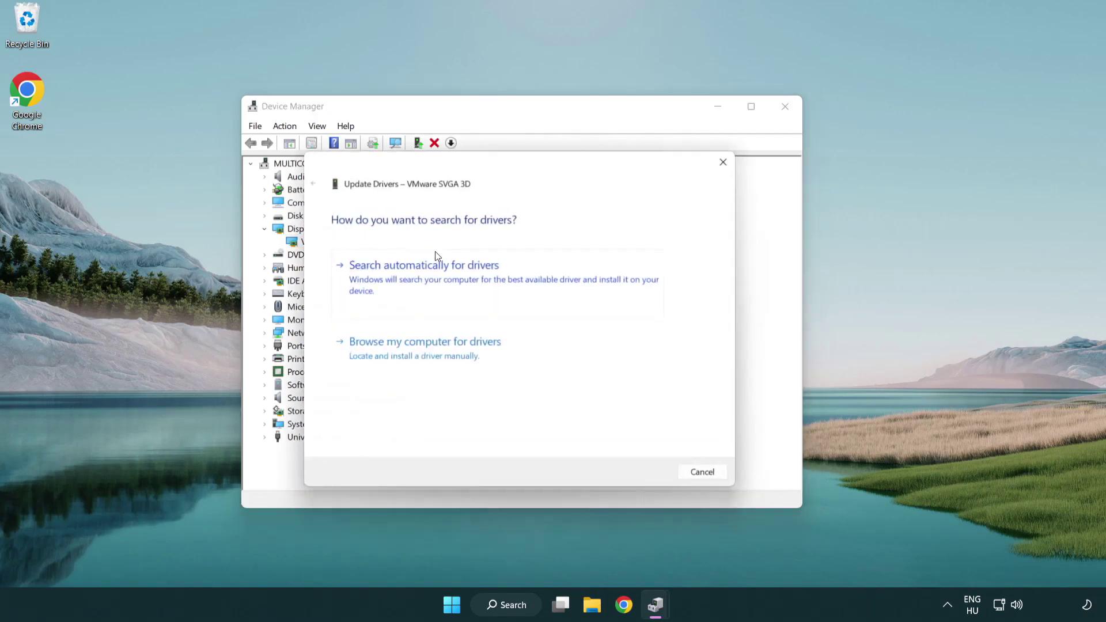
{"action": "left_click_drag", "start_coordinate": [461, 168], "coordinate": [483, 161]}
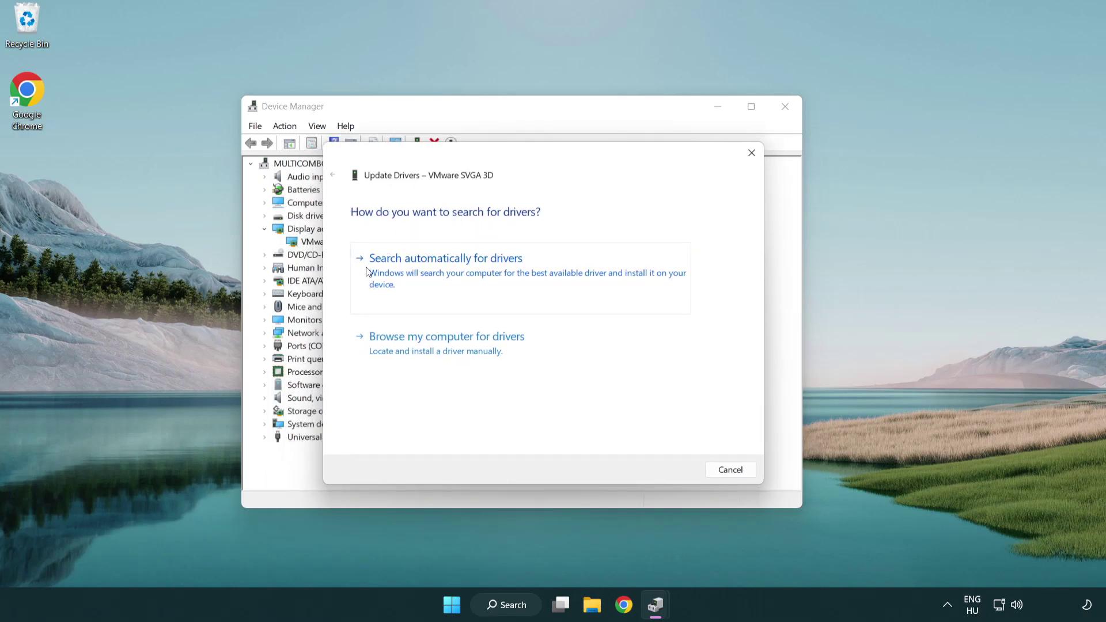
{"action": "left_click", "coordinate": [485, 272]}
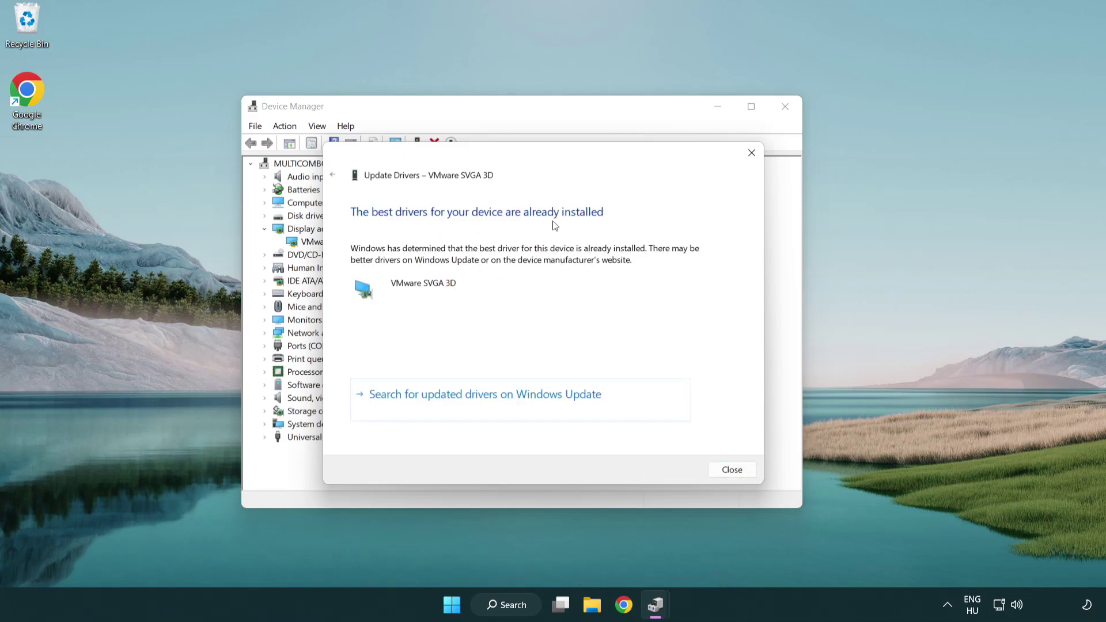
{"action": "left_click", "coordinate": [732, 471]}
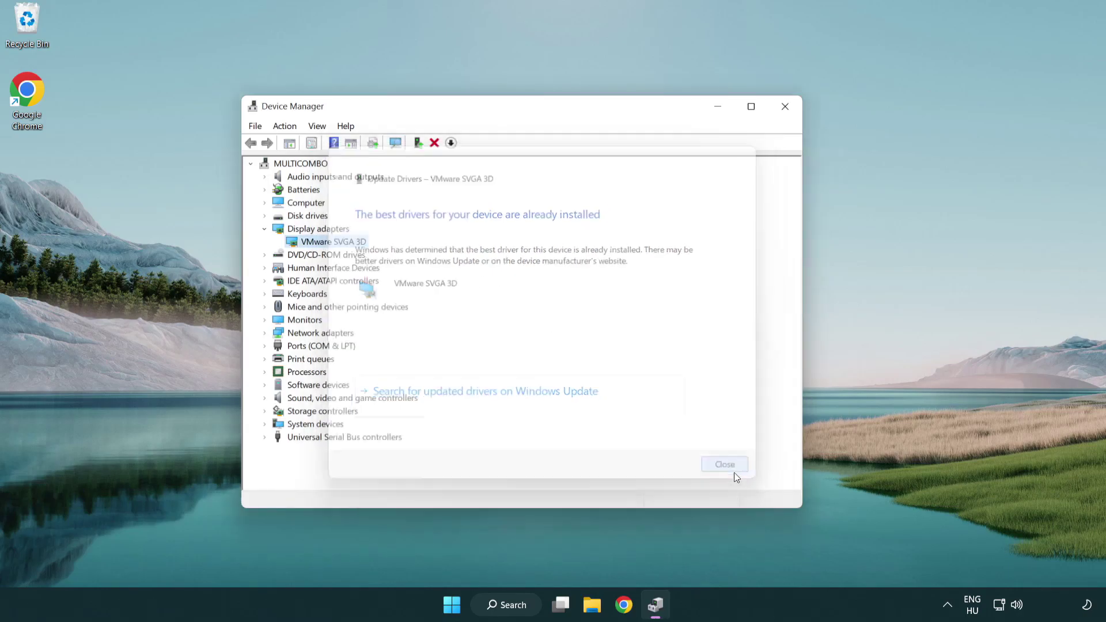
{"action": "left_click", "coordinate": [787, 110]}
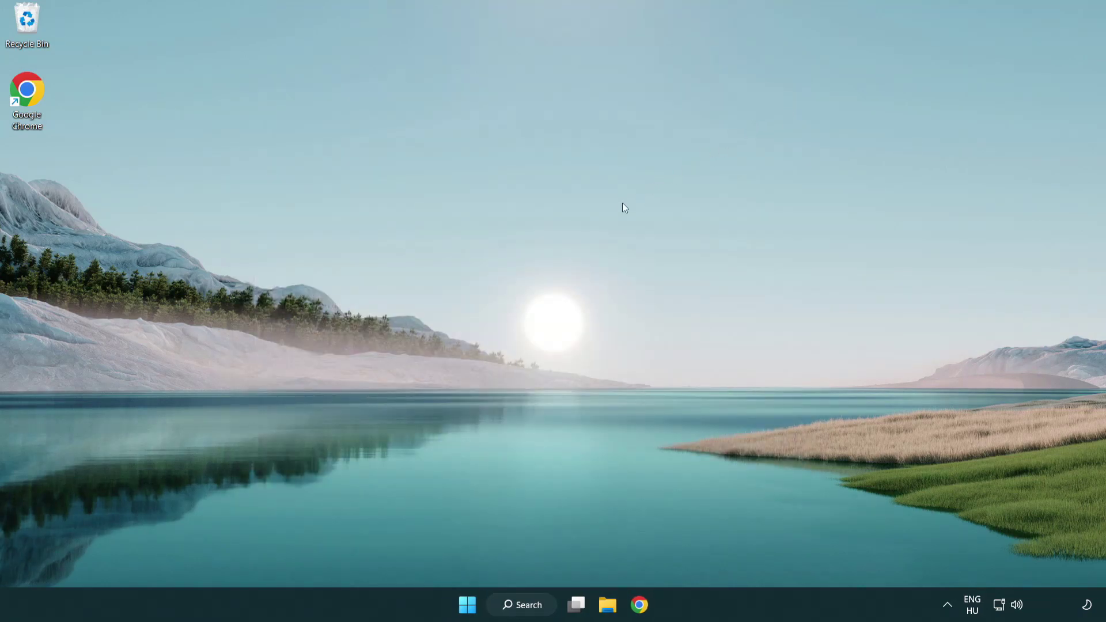
Open the Windows Update settings by searching for "update", check for updates and close Settings
{"action": "left_click", "coordinate": [533, 604]}
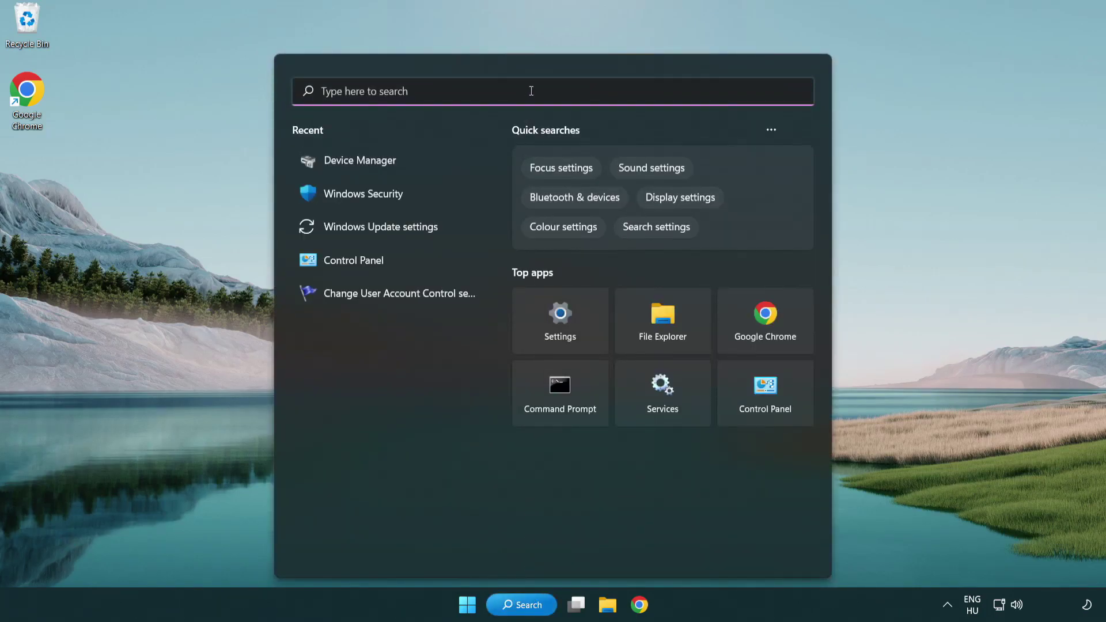
{"action": "type", "text": "update"}
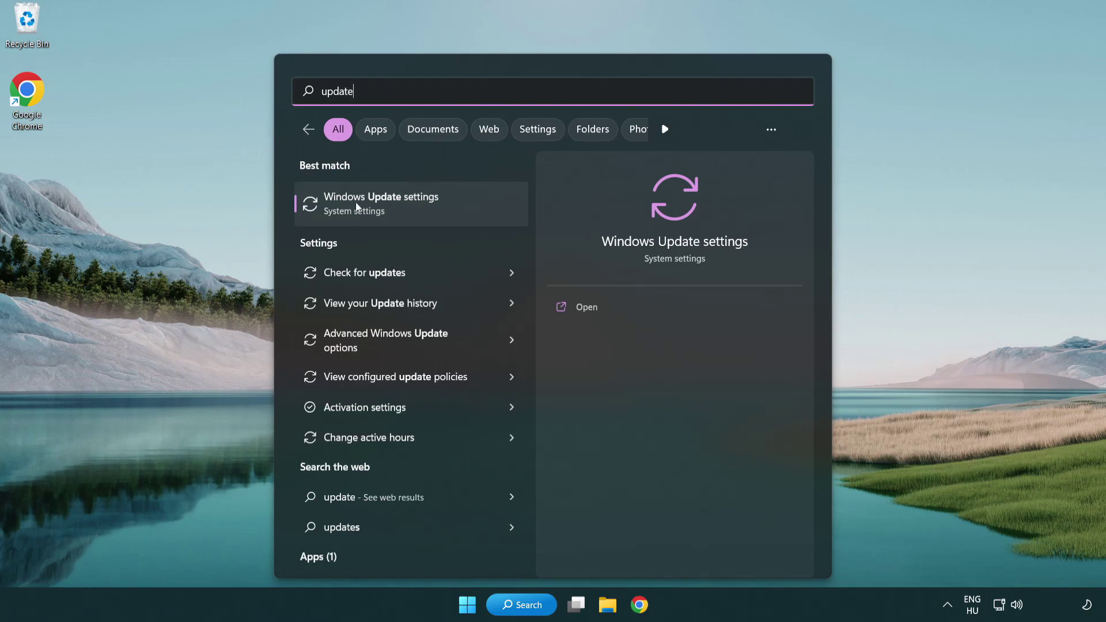
{"action": "left_click", "coordinate": [432, 213]}
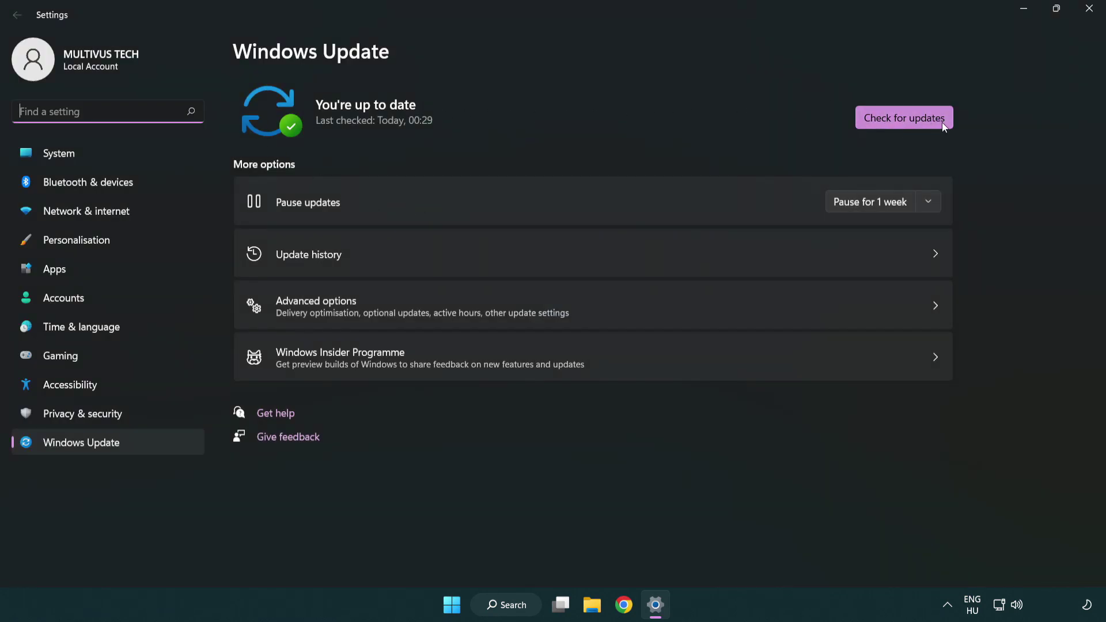
{"action": "left_click", "coordinate": [926, 123]}
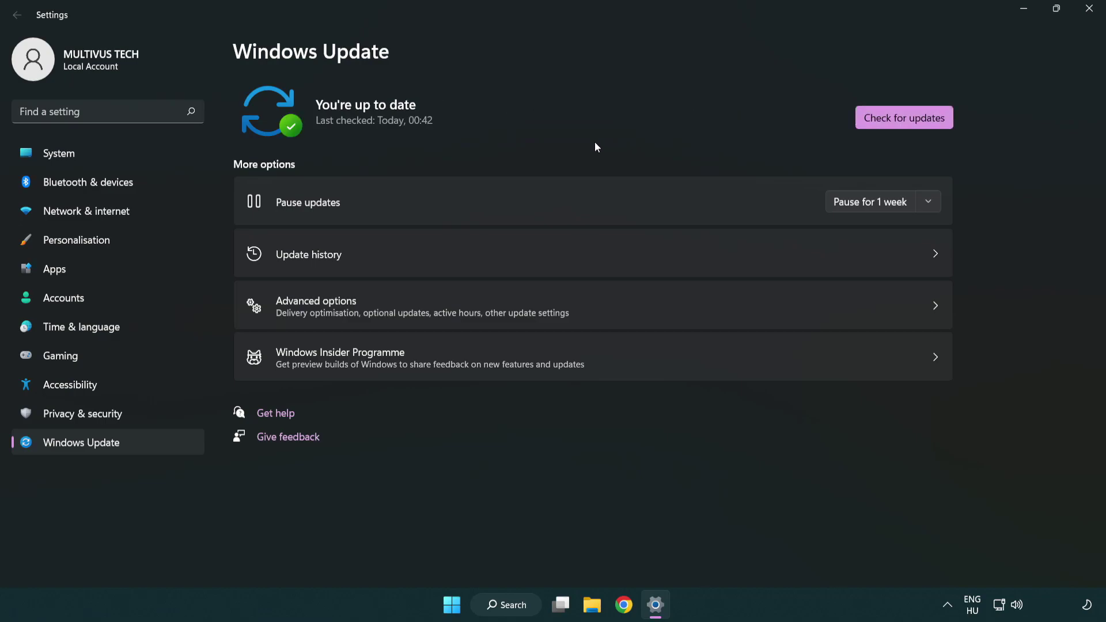
{"action": "left_click", "coordinate": [1084, 17]}
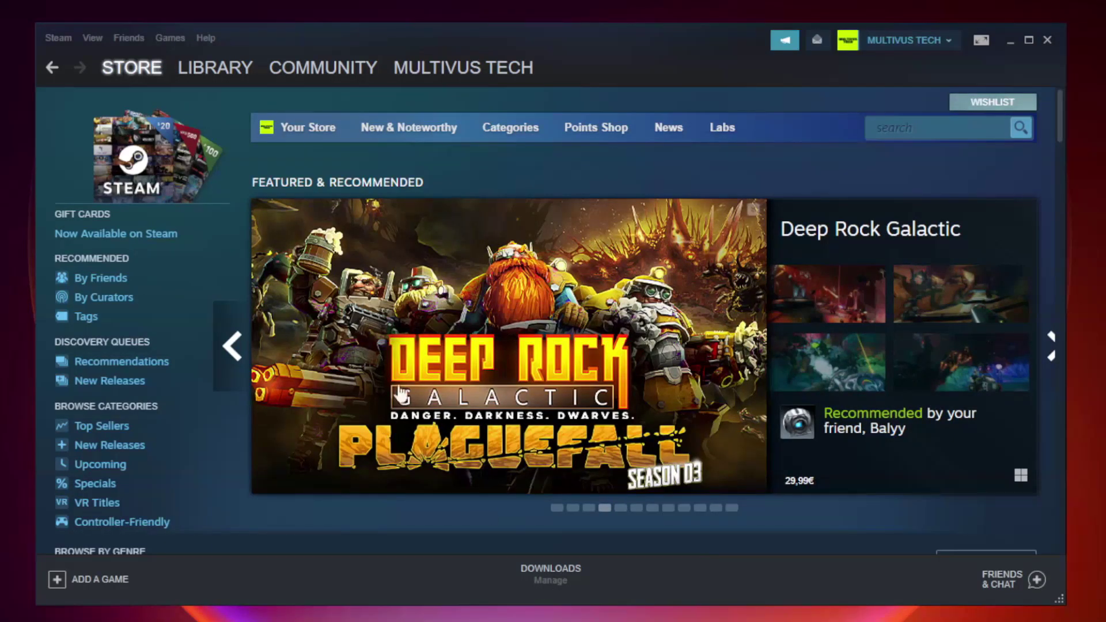
In the Steam library, verify the integrity of the game files of YOUR NOT WORKING GAME
{"action": "mouse_move", "coordinate": [233, 72]}
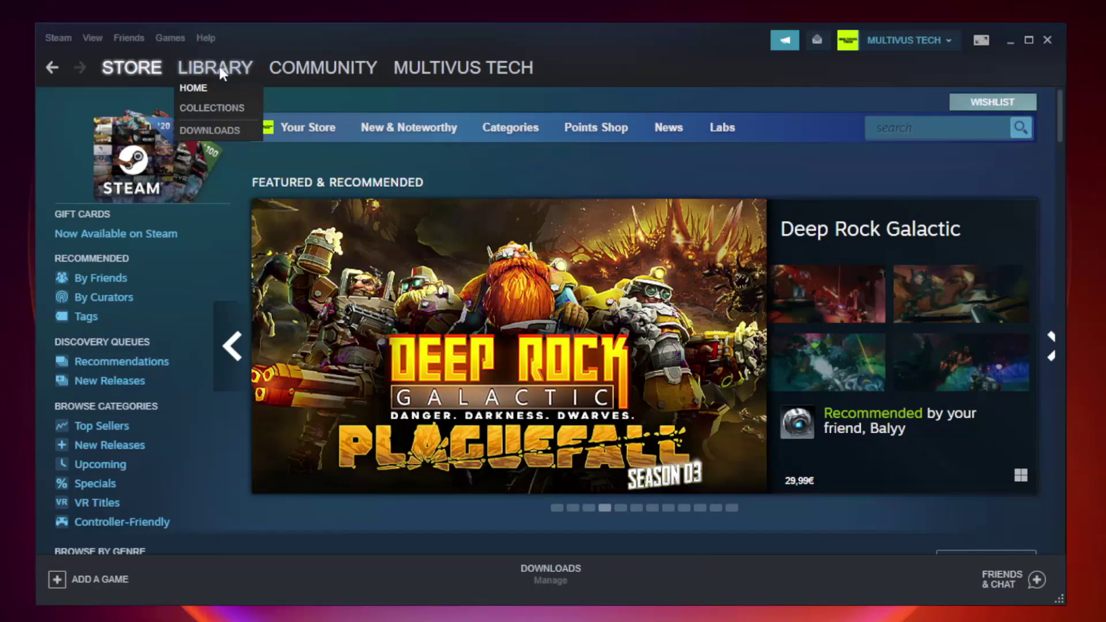
{"action": "left_click", "coordinate": [225, 74]}
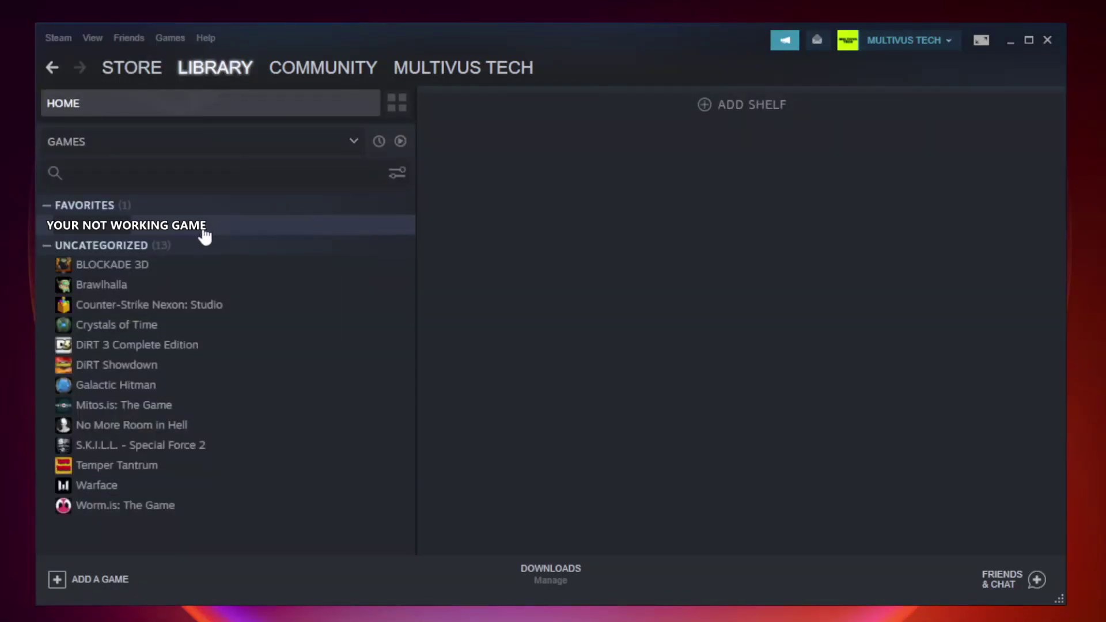
{"action": "right_click", "coordinate": [240, 229]}
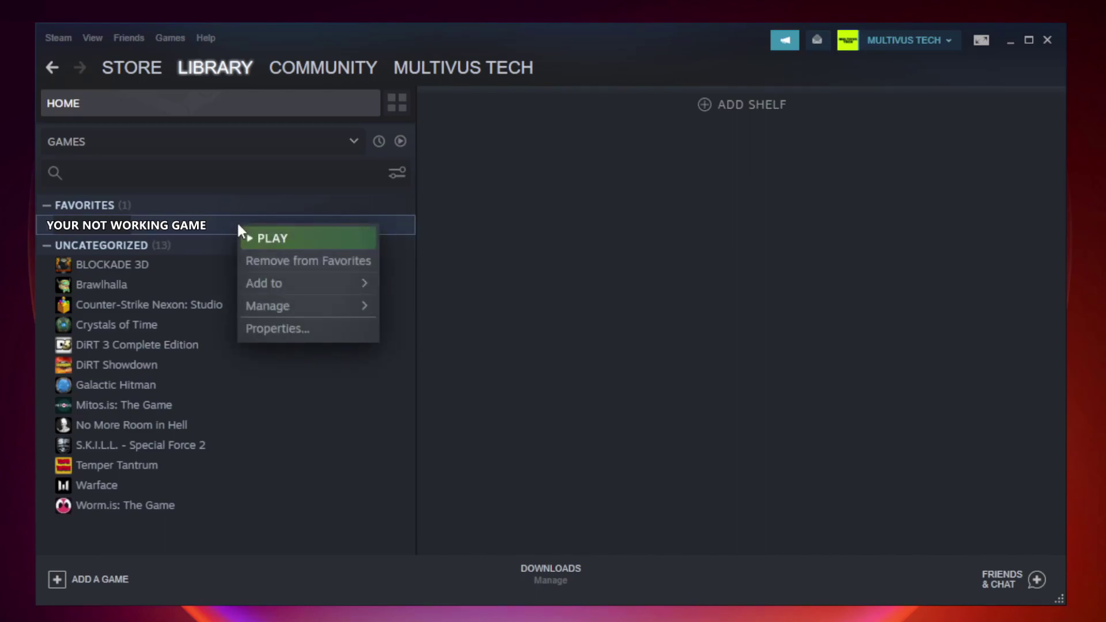
{"action": "left_click", "coordinate": [305, 329]}
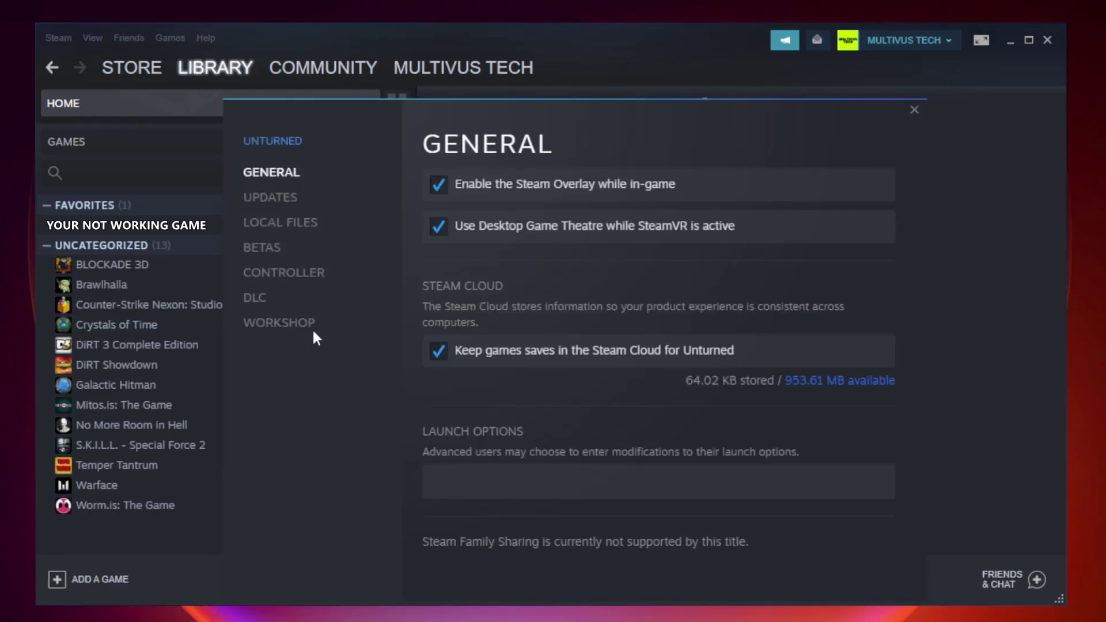
{"action": "left_click", "coordinate": [293, 227]}
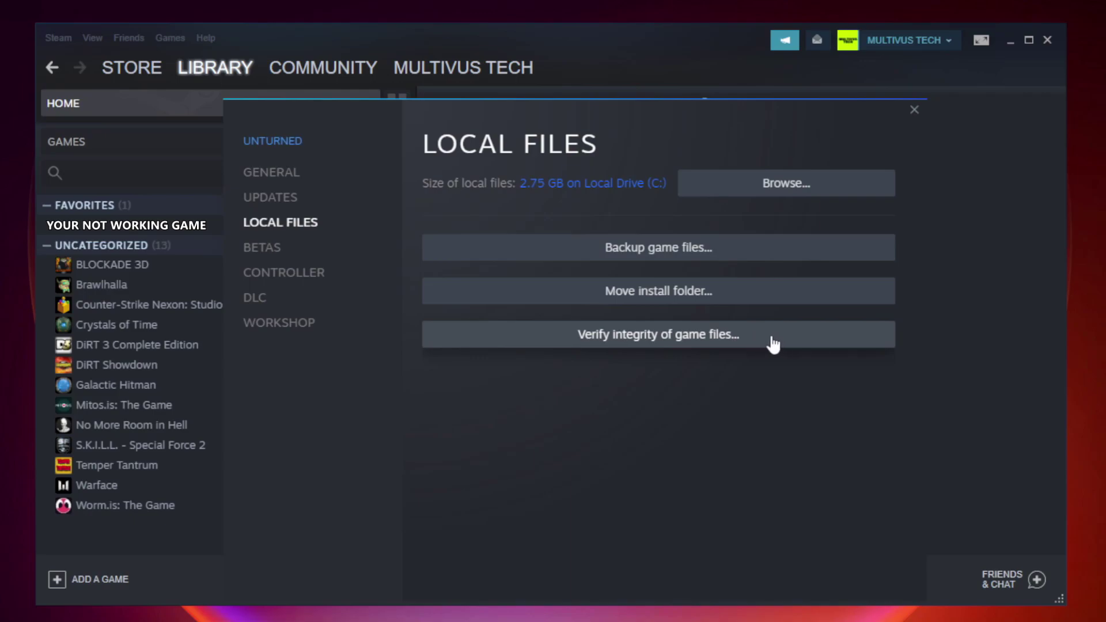
{"action": "left_click", "coordinate": [670, 343]}
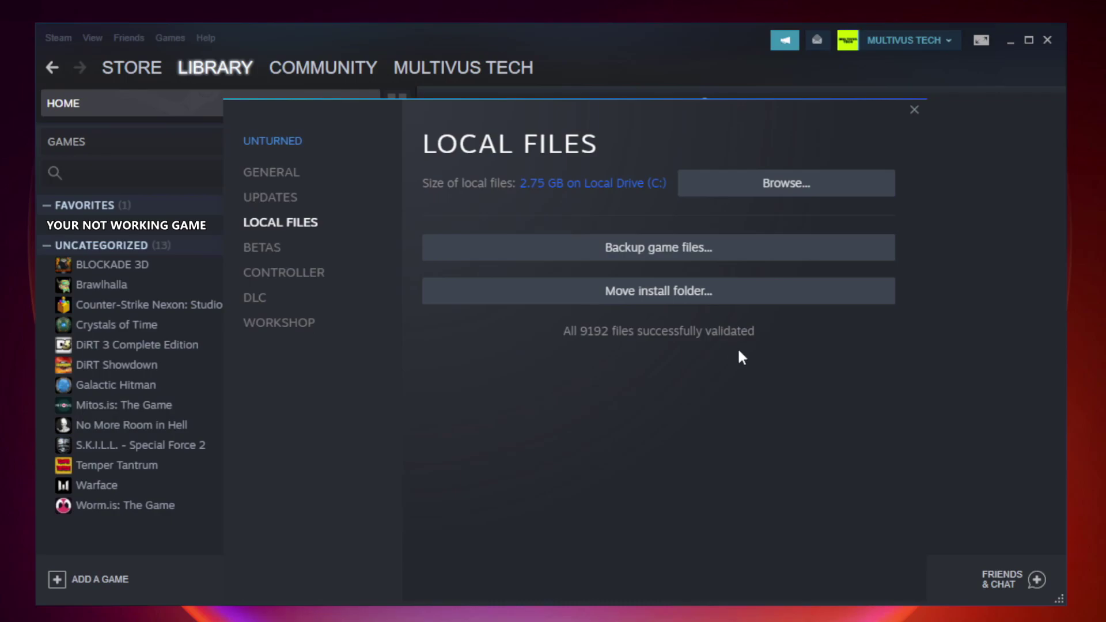
Browse to the game's install folder and open the properties of the YOUR NOT WORKING GAME shortcut
{"action": "left_click", "coordinate": [789, 196]}
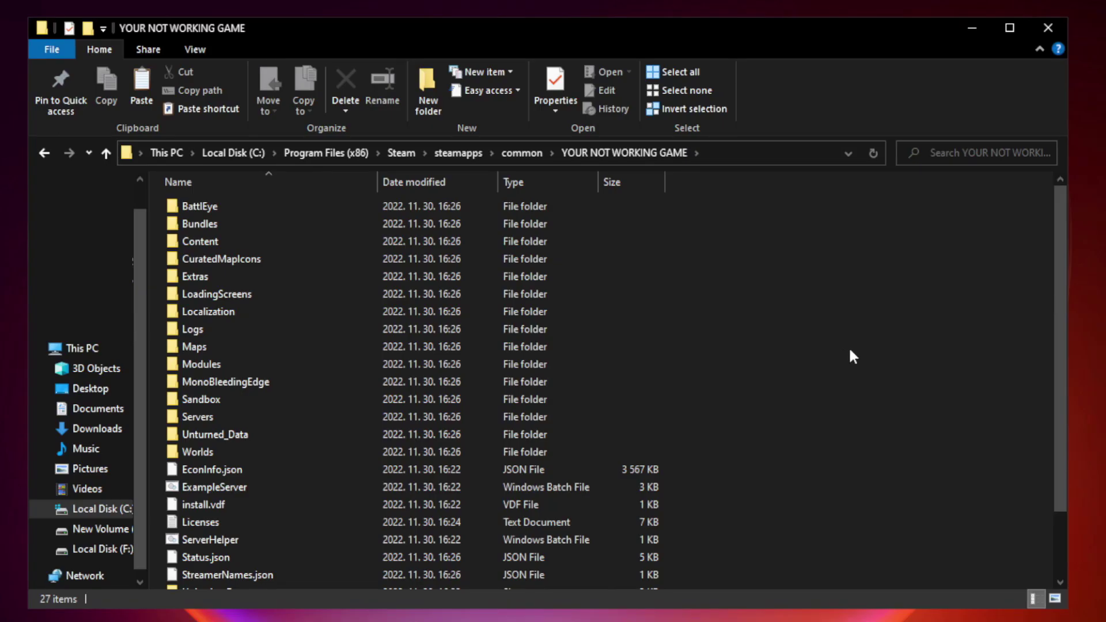
{"action": "left_click_drag", "start_coordinate": [1060, 302], "coordinate": [1061, 397]}
{"action": "left_click", "coordinate": [400, 578]}
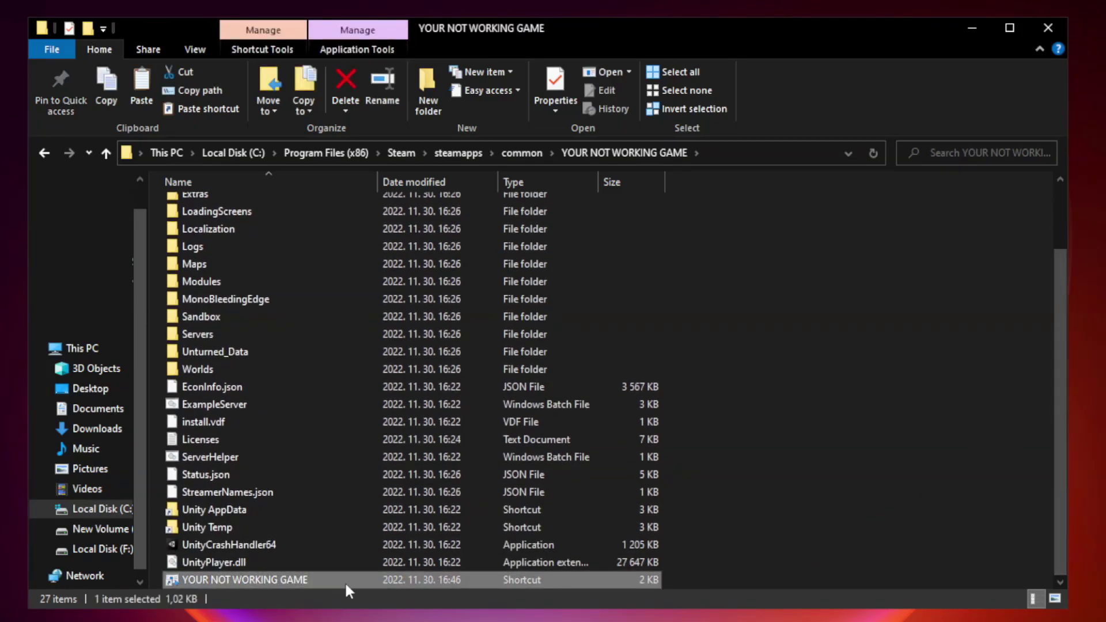
{"action": "right_click", "coordinate": [376, 580]}
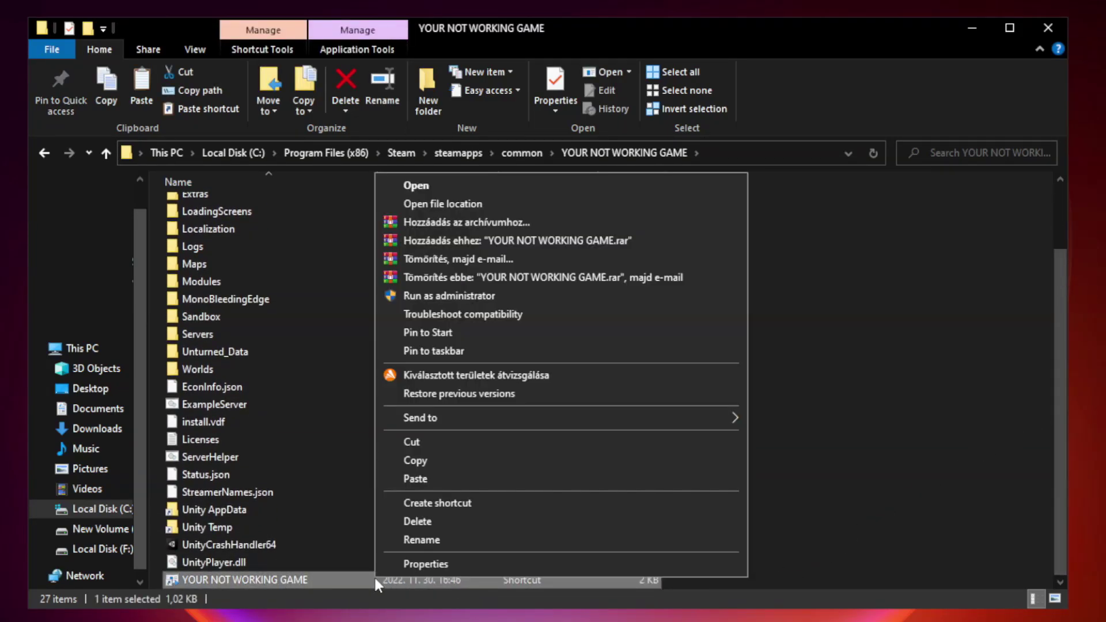
{"action": "left_click", "coordinate": [555, 563]}
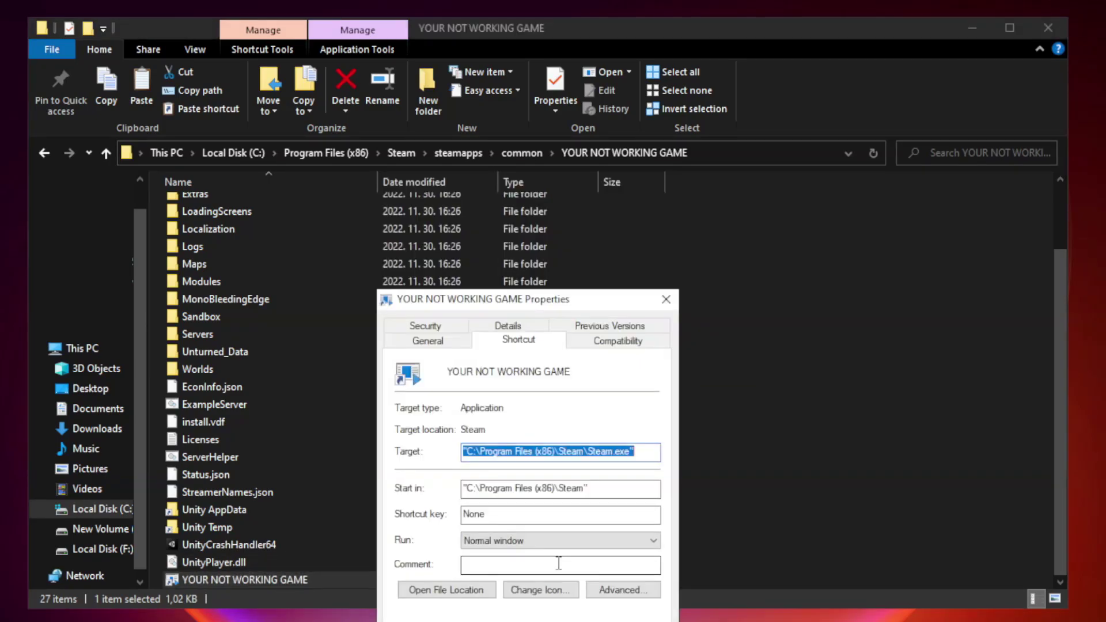
{"action": "left_click_drag", "start_coordinate": [545, 309], "coordinate": [551, 129]}
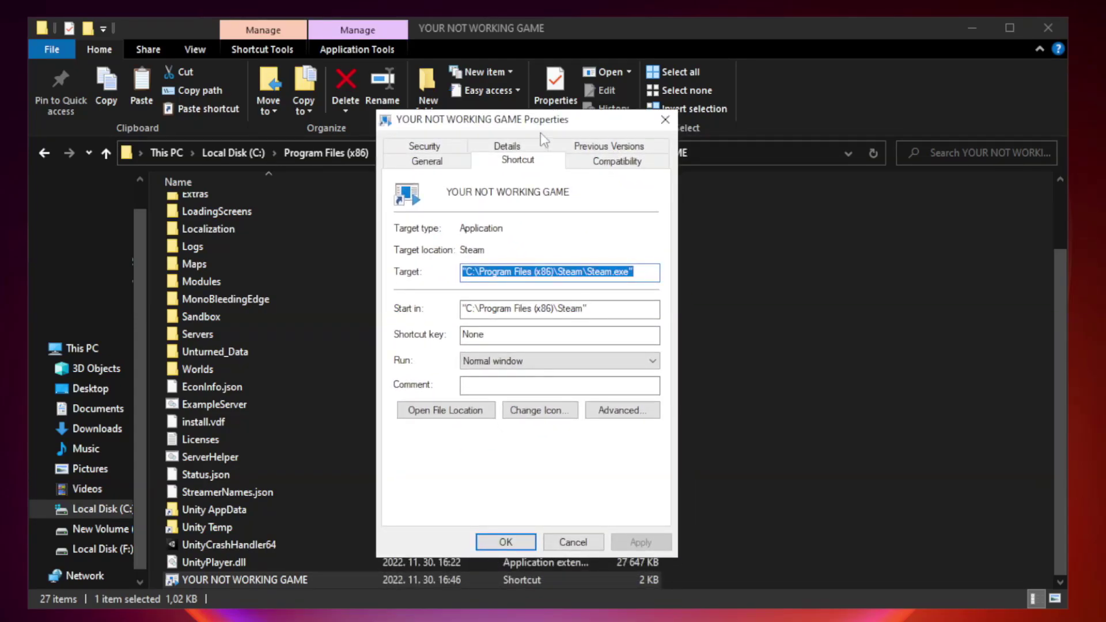
Apply Windows 8 compatibility mode, disabled fullscreen optimizations and running as administrator to the game shortcut, and close the folder
{"action": "left_click", "coordinate": [615, 162]}
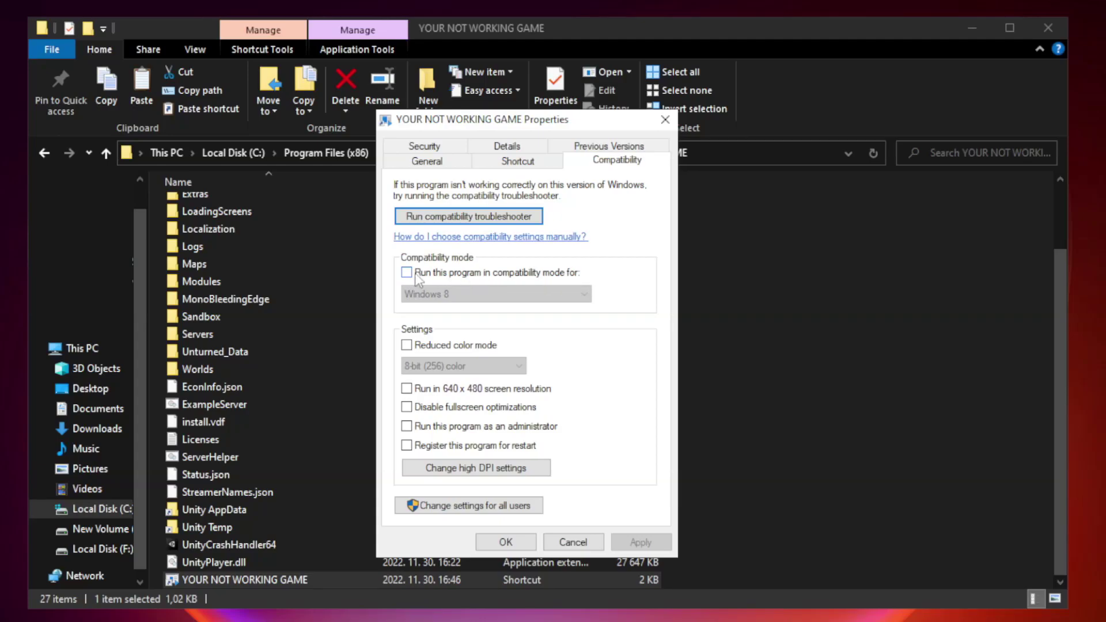
{"action": "left_click", "coordinate": [439, 275]}
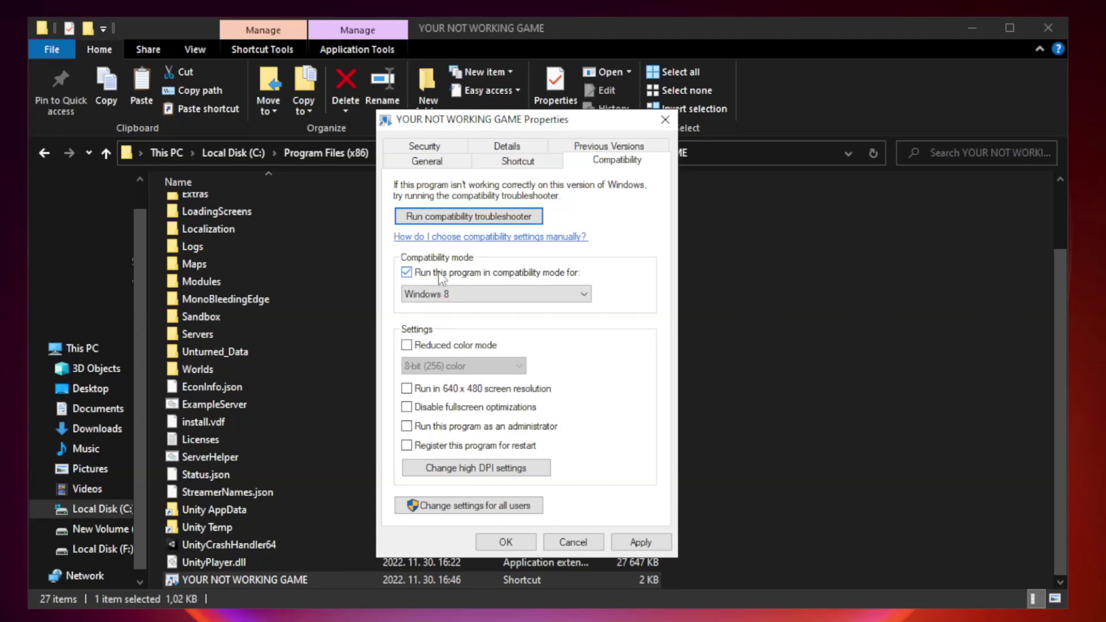
{"action": "left_click", "coordinate": [494, 294]}
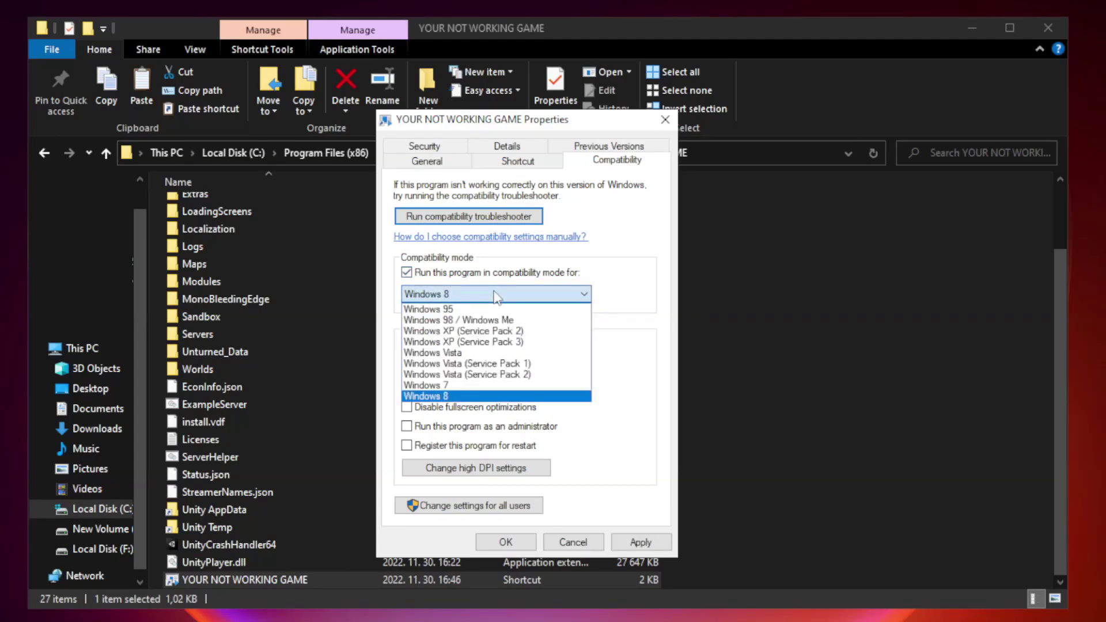
{"action": "left_click", "coordinate": [468, 396]}
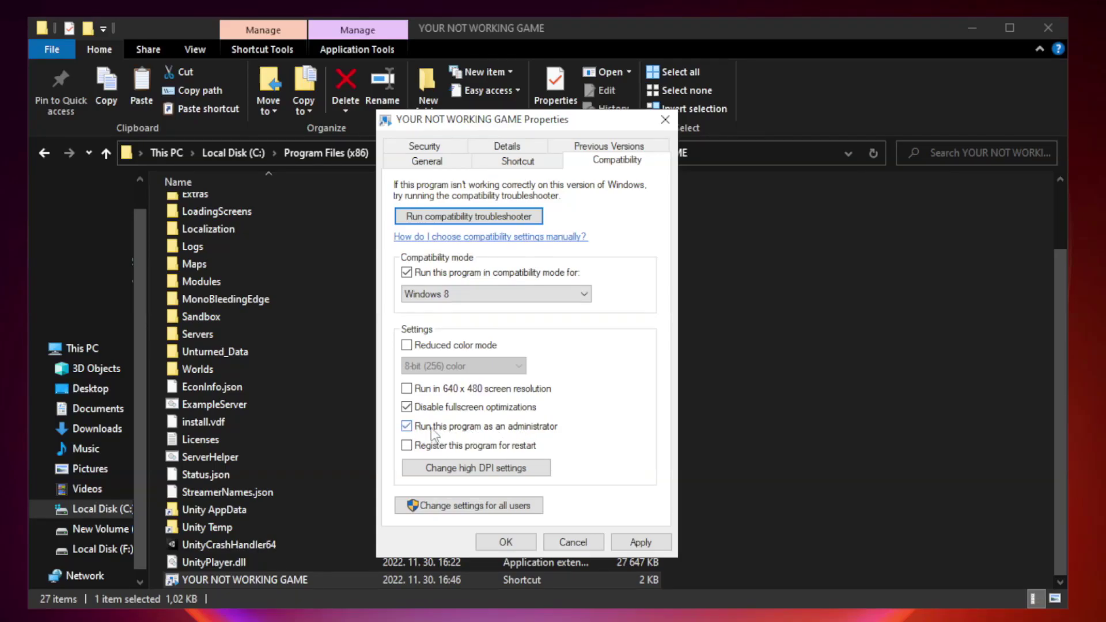
{"action": "left_click", "coordinate": [639, 542]}
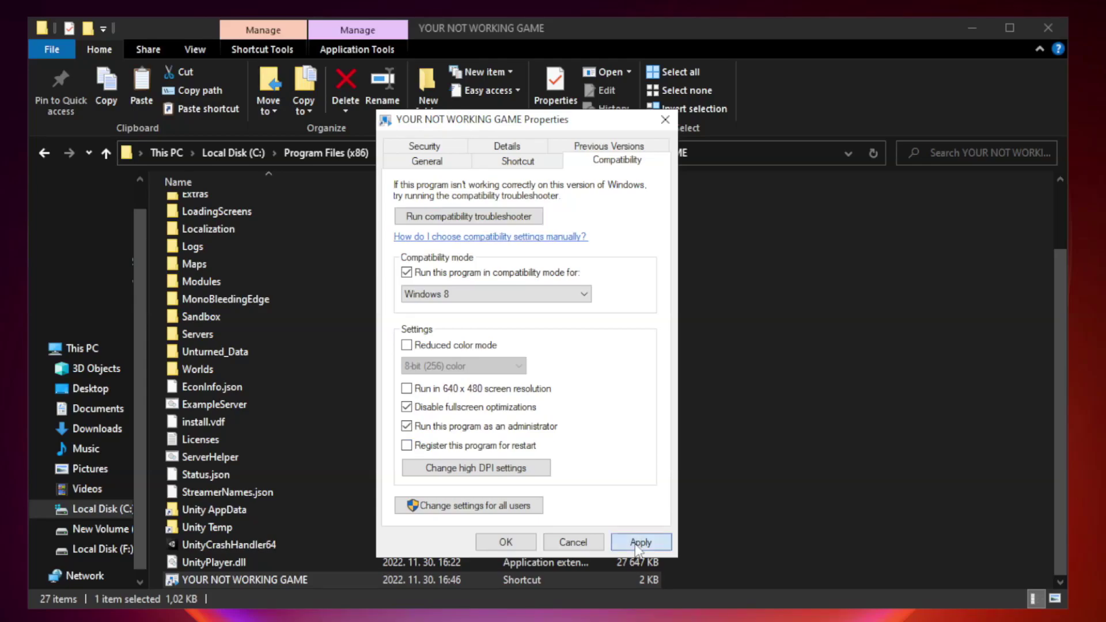
{"action": "left_click", "coordinate": [504, 543]}
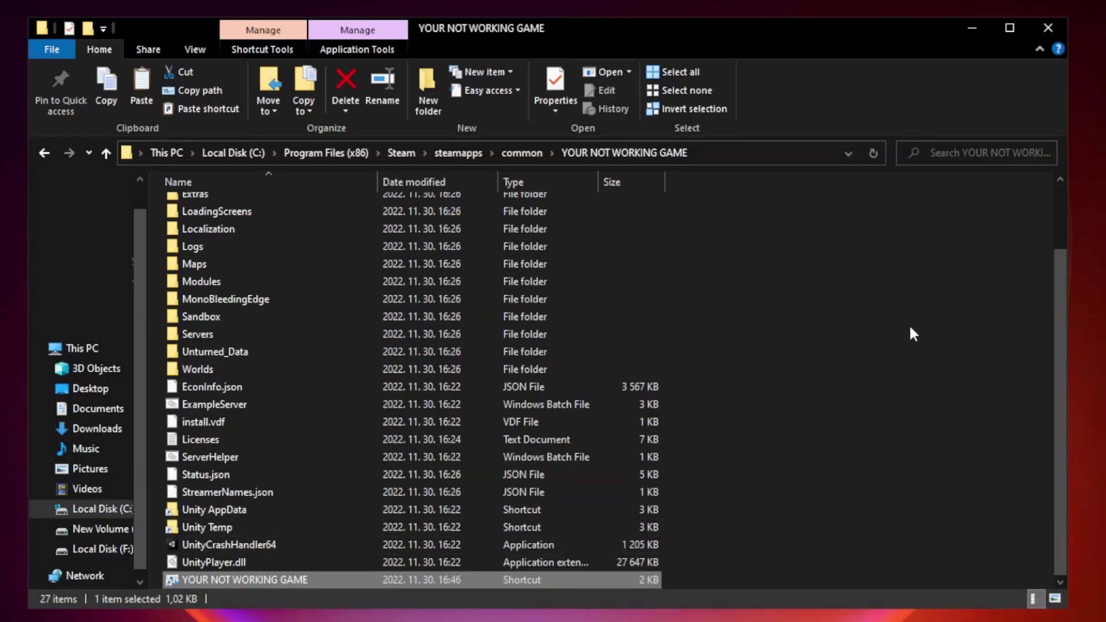
{"action": "left_click", "coordinate": [1046, 29]}
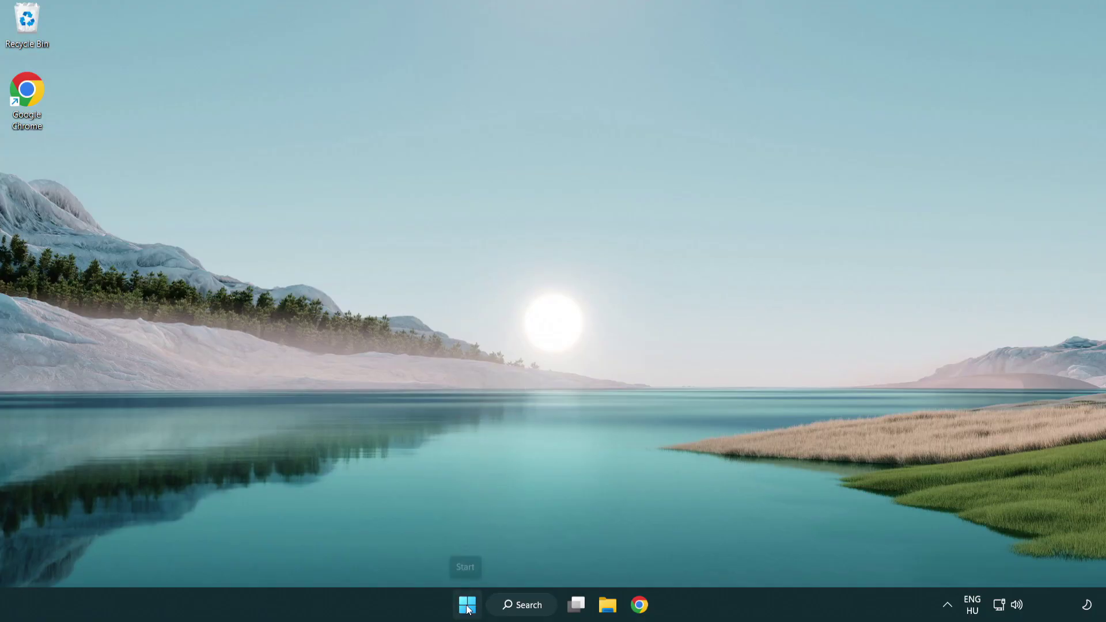
Open Task Manager
{"action": "right_click", "coordinate": [467, 607]}
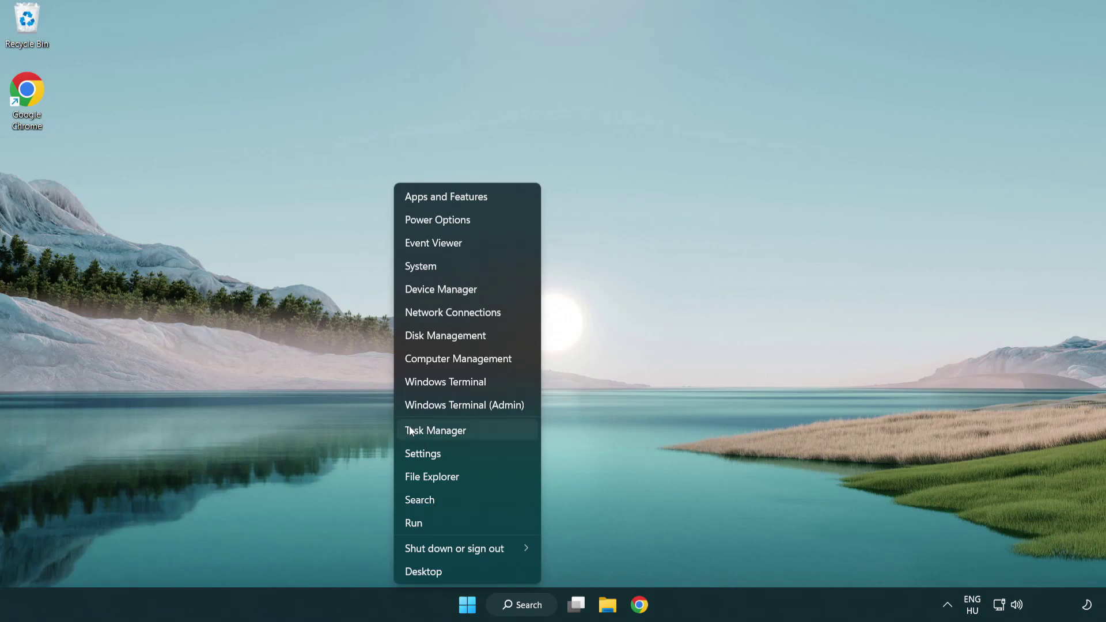
{"action": "left_click", "coordinate": [488, 437]}
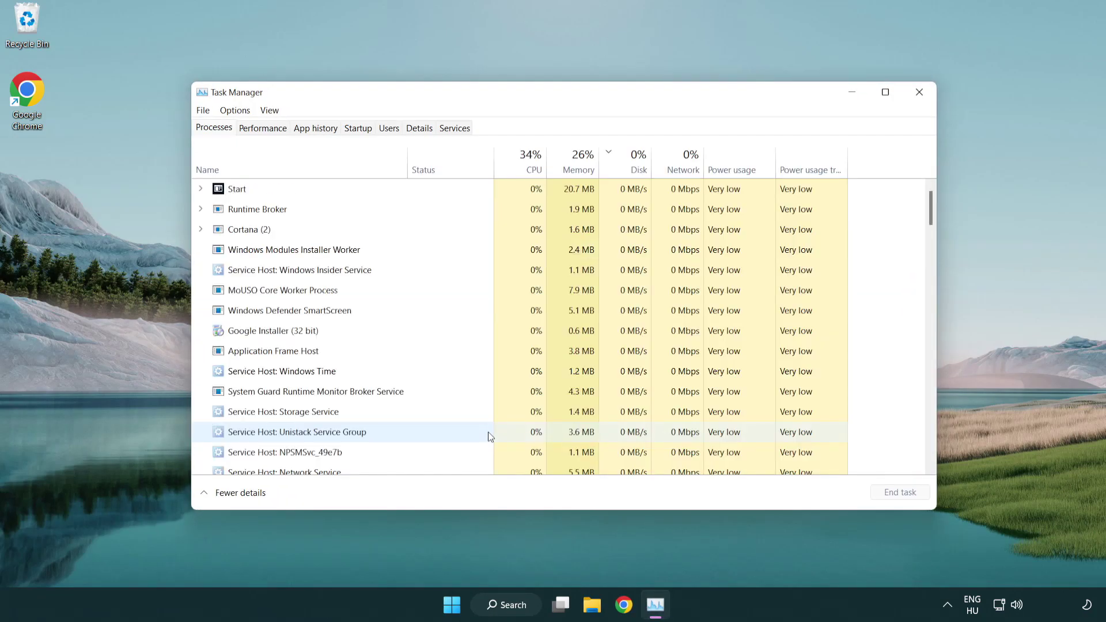
Disable the Terminal, Phone Link, Cortana and Windows Security notification startup apps, and close Task Manager
{"action": "left_click", "coordinate": [362, 131]}
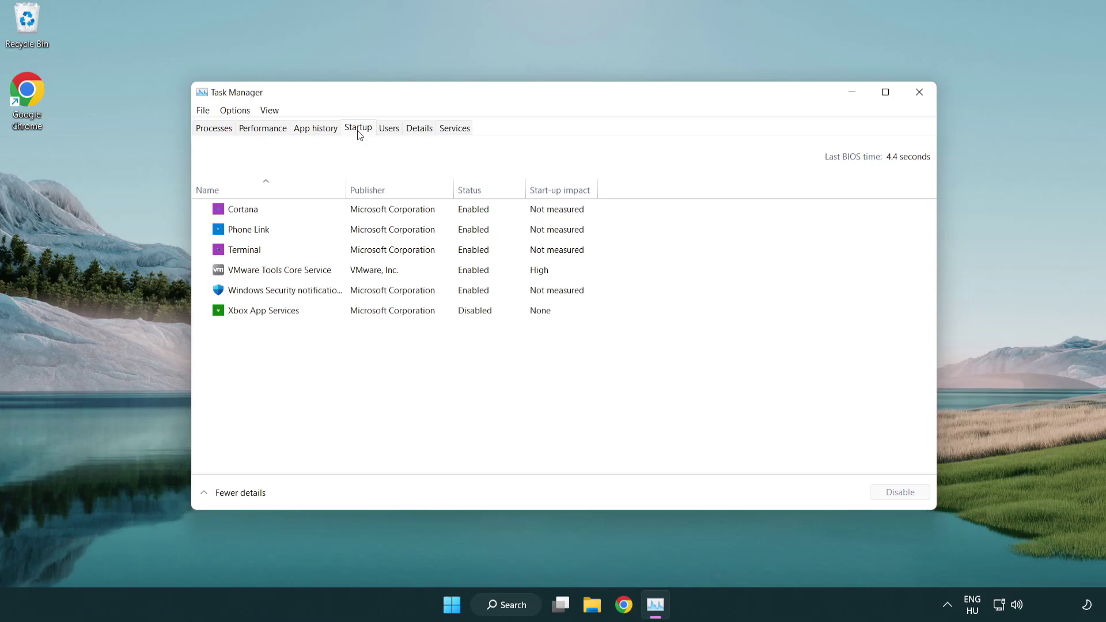
{"action": "left_click", "coordinate": [364, 252]}
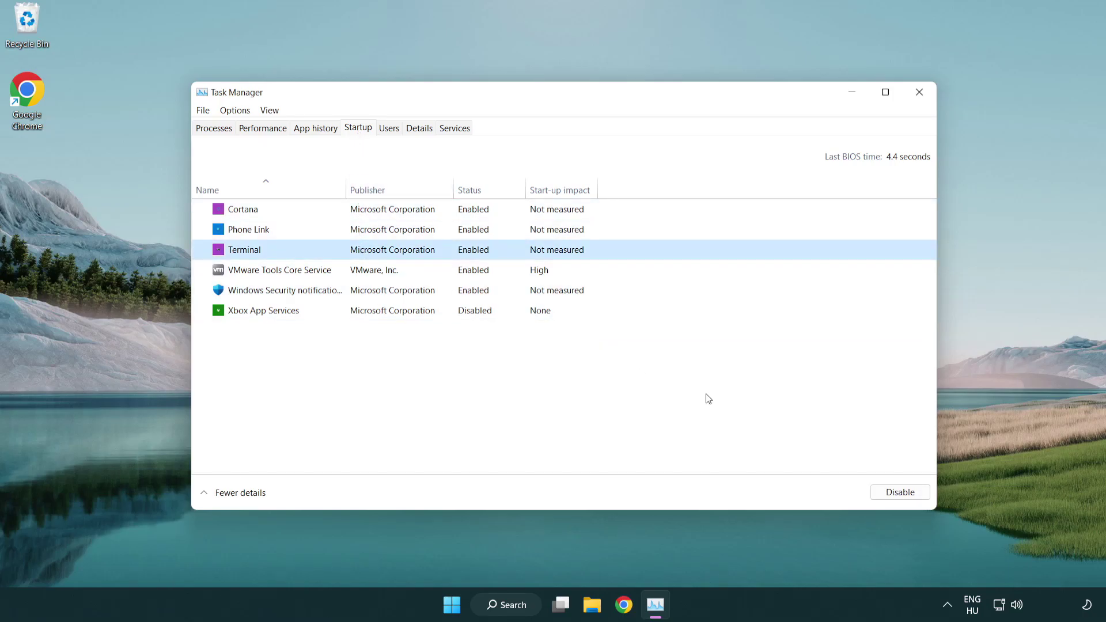
{"action": "left_click", "coordinate": [887, 491]}
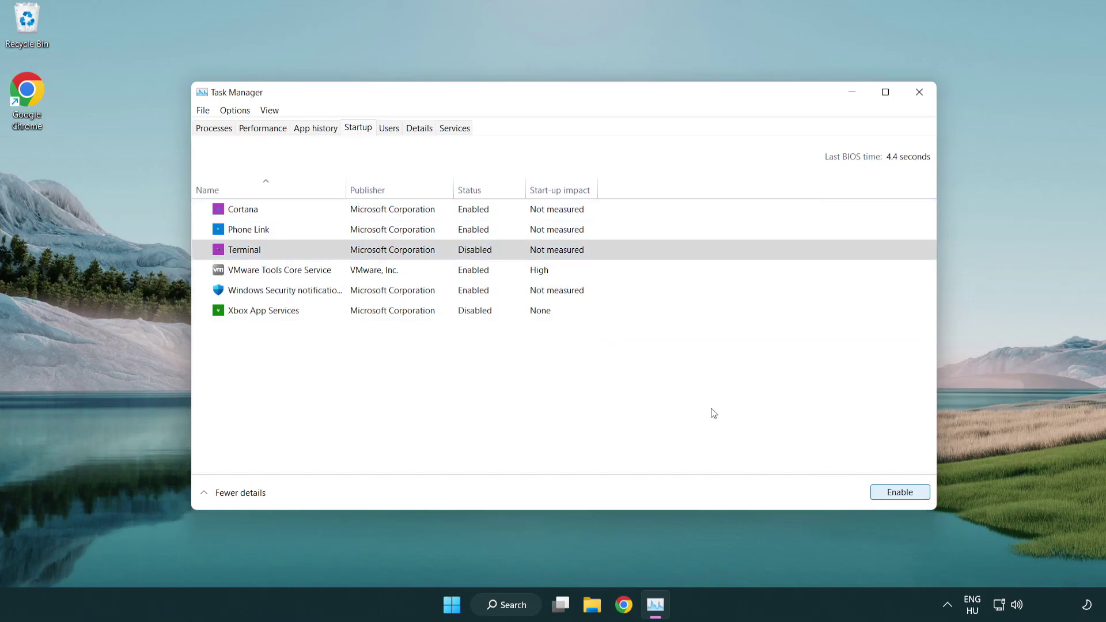
{"action": "left_click", "coordinate": [461, 230]}
{"action": "left_click", "coordinate": [899, 493]}
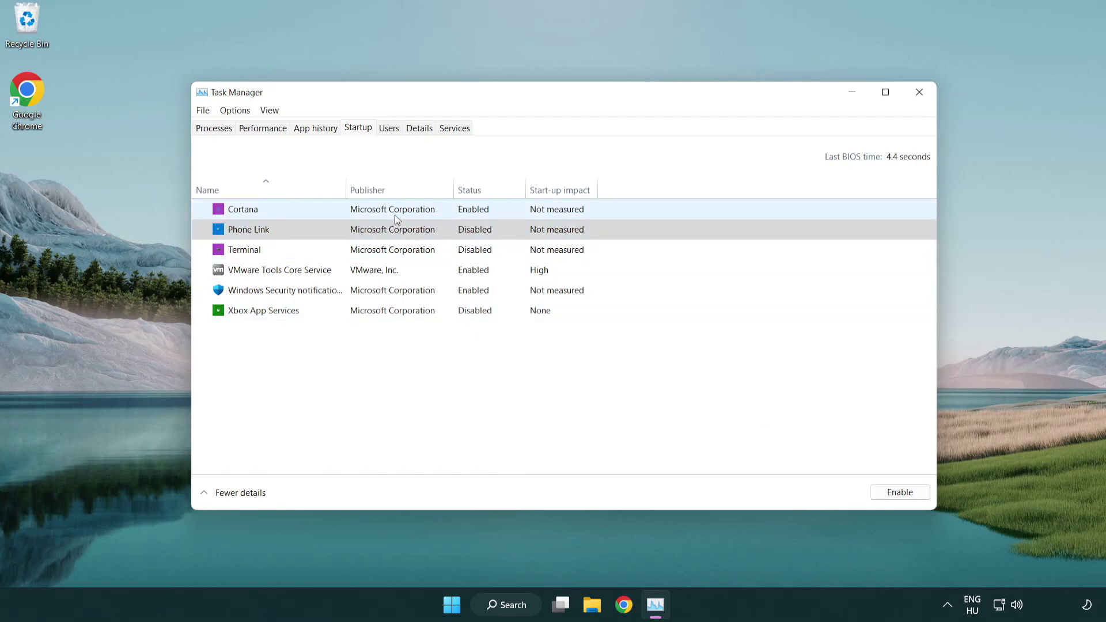
{"action": "left_click", "coordinate": [395, 216]}
{"action": "left_click", "coordinate": [889, 491]}
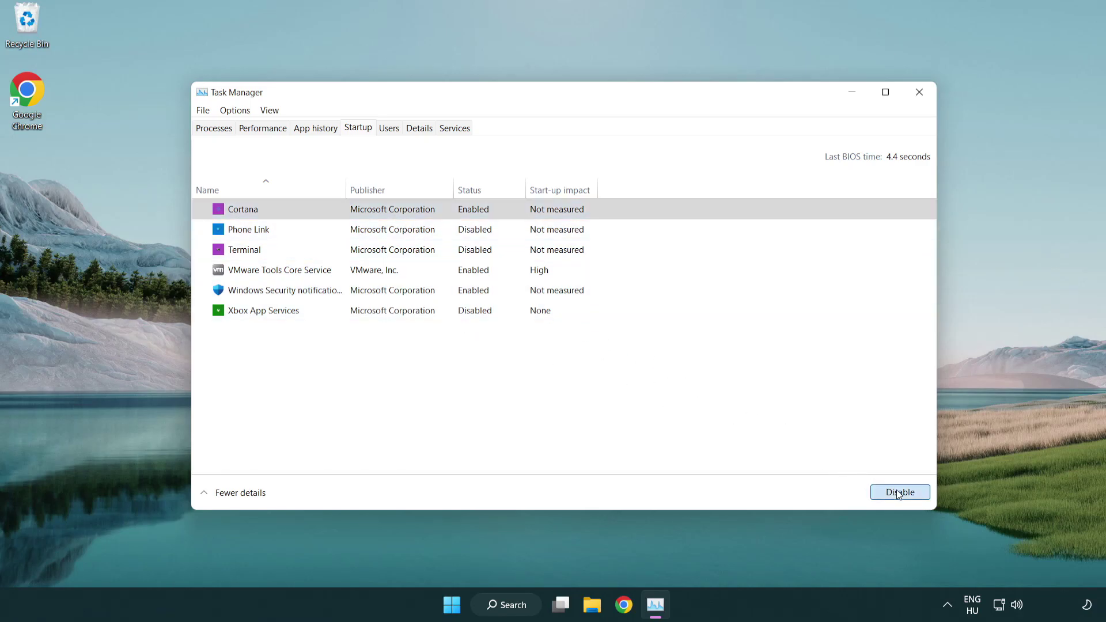
{"action": "left_click", "coordinate": [525, 294]}
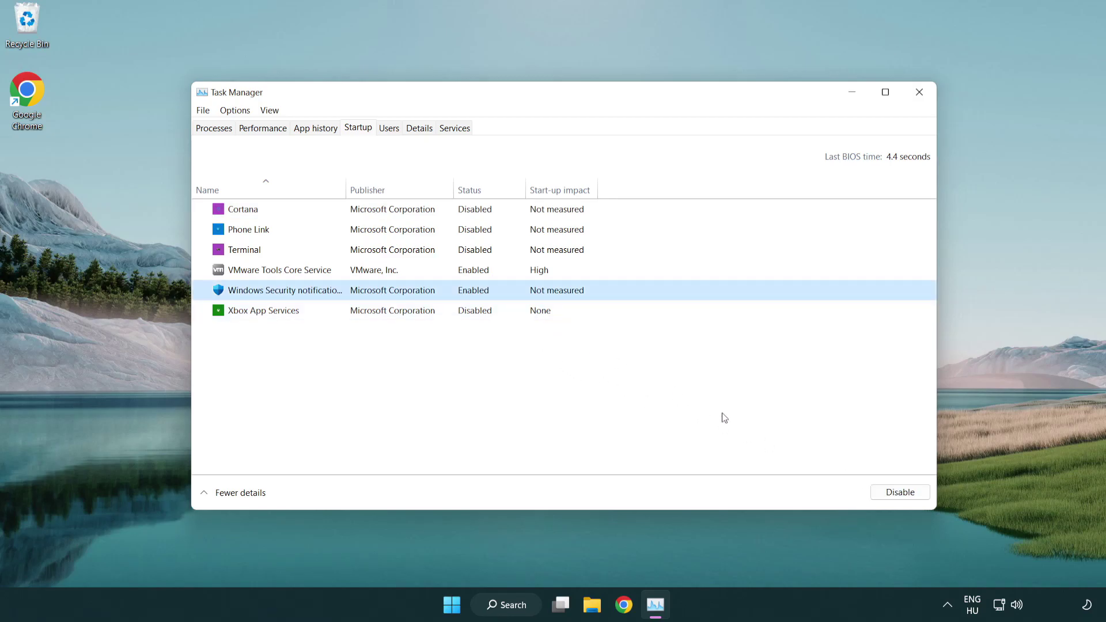
{"action": "left_click", "coordinate": [891, 492]}
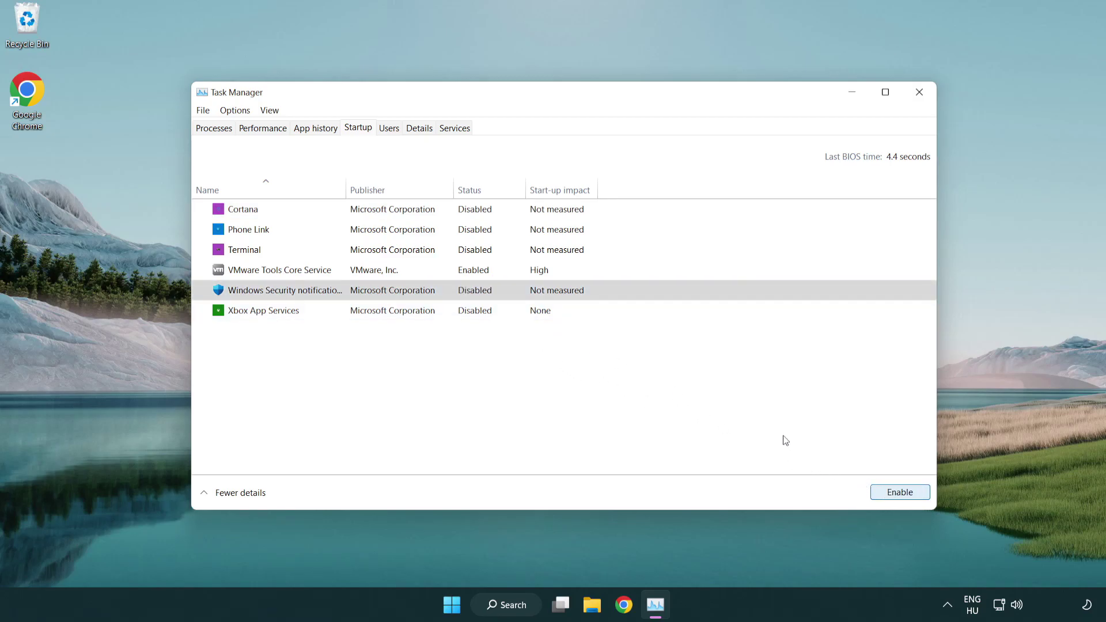
{"action": "left_click", "coordinate": [919, 92]}
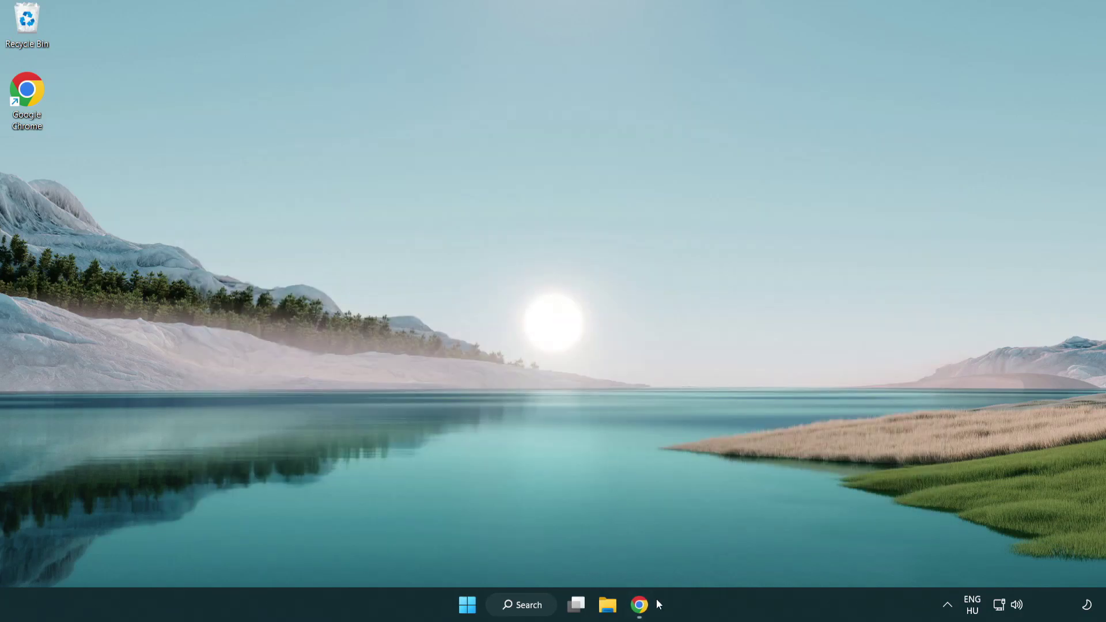
Switch to Chrome and download the English DirectX End-User Runtime Web Installer from the Microsoft page
{"action": "left_click", "coordinate": [638, 604]}
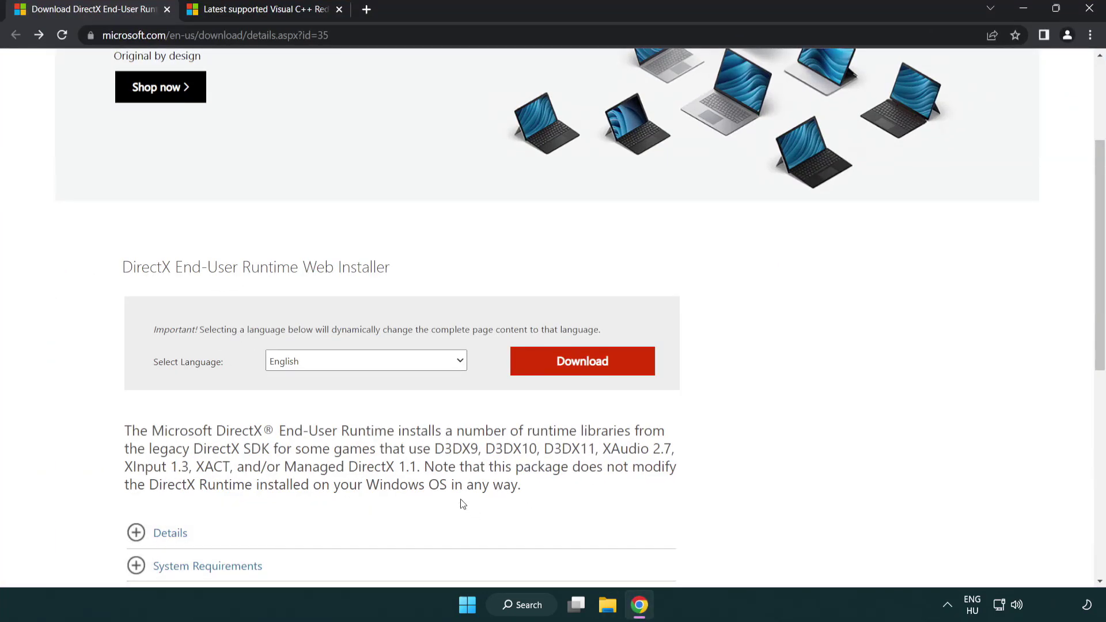
{"action": "scroll", "coordinate": [460, 504], "scroll_direction": "up", "scroll_amount": 4}
{"action": "left_click_drag", "start_coordinate": [360, 35], "coordinate": [118, 35]}
{"action": "left_click", "coordinate": [161, 31]}
{"action": "left_click", "coordinate": [1048, 252]}
{"action": "left_click_drag", "start_coordinate": [1096, 250], "coordinate": [1096, 320]}
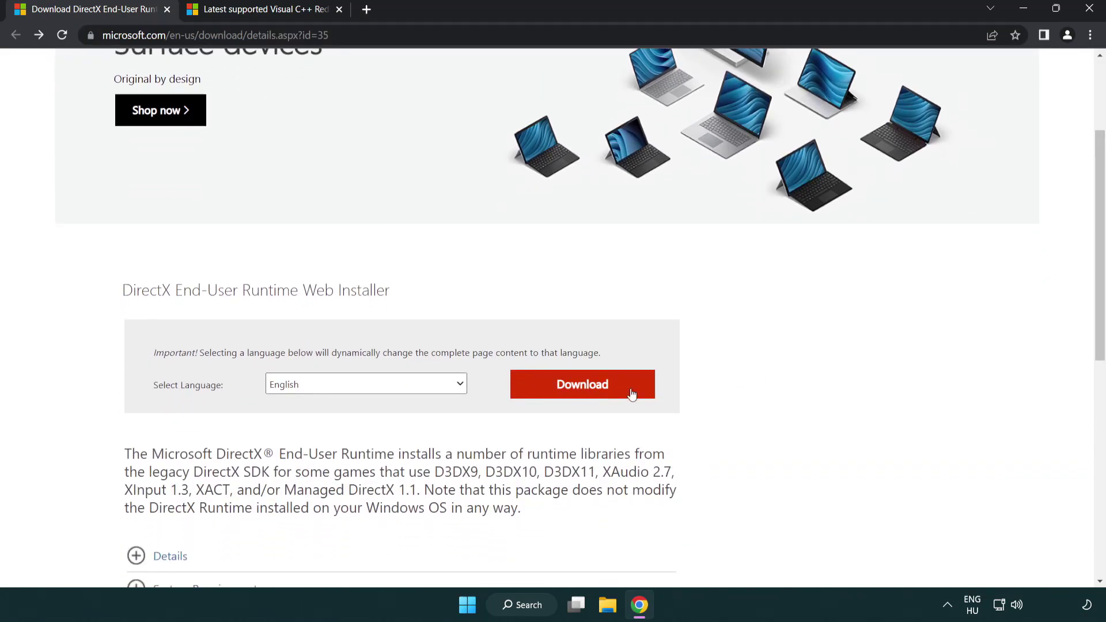
{"action": "left_click", "coordinate": [581, 395]}
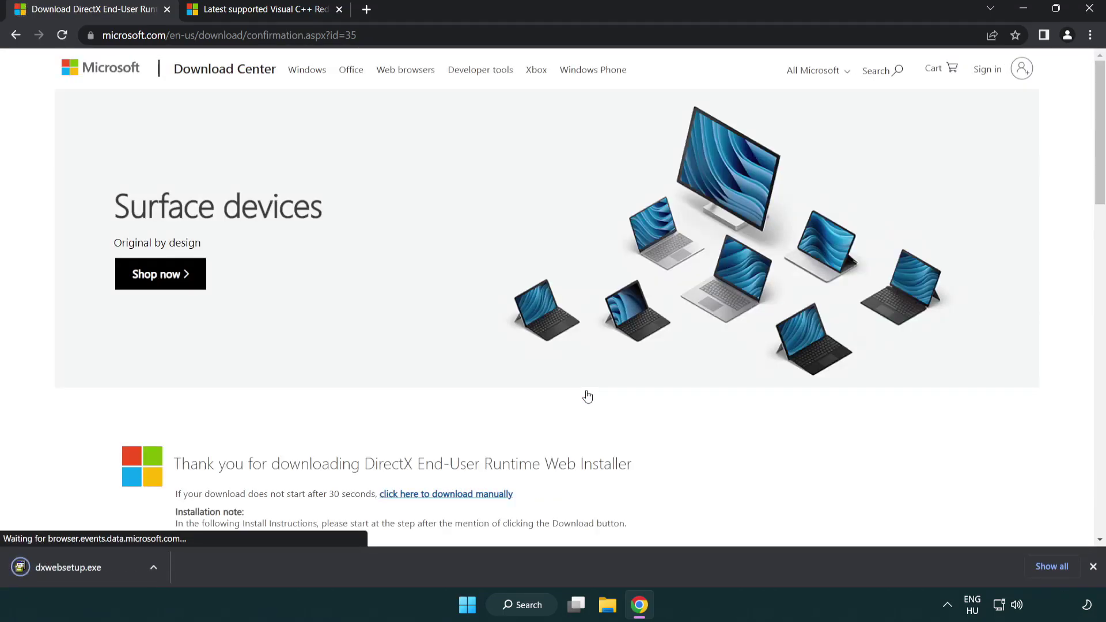
Run dxwebsetup.exe, accept the license agreement and go through the DirectX setup wizard to the end
{"action": "left_click", "coordinate": [71, 569]}
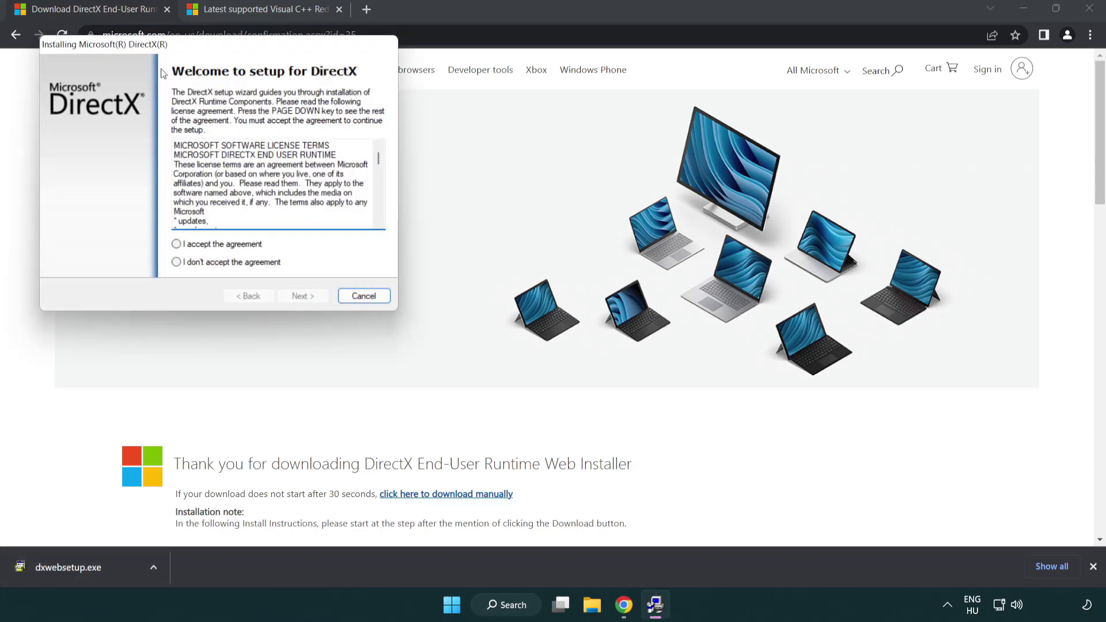
{"action": "left_click_drag", "start_coordinate": [167, 49], "coordinate": [485, 172]}
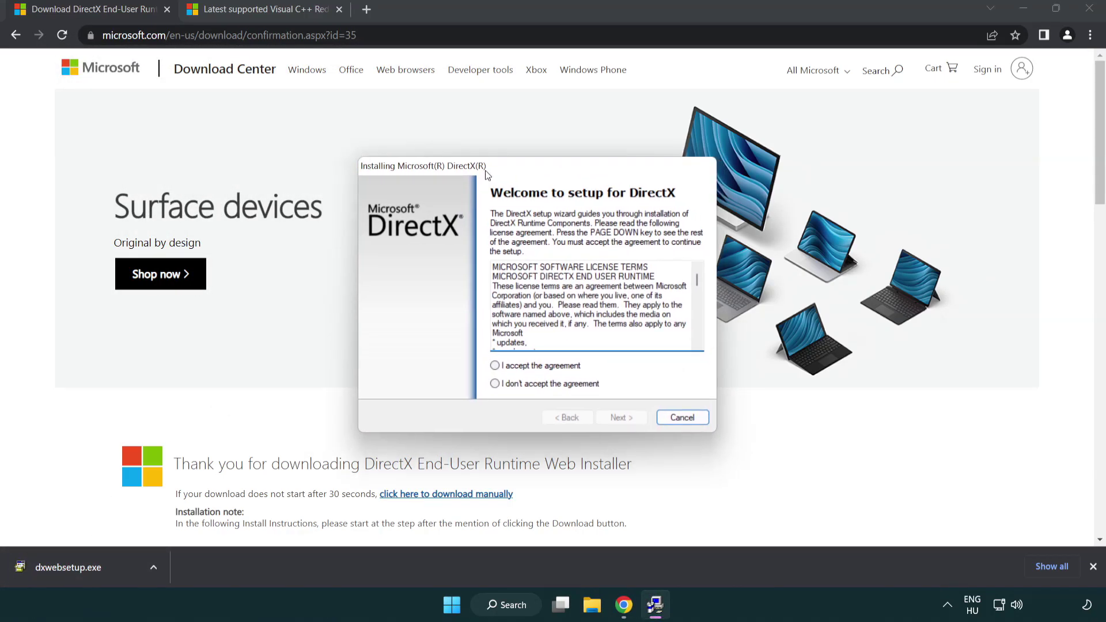
{"action": "scroll", "coordinate": [695, 289], "scroll_direction": "down", "scroll_amount": 15}
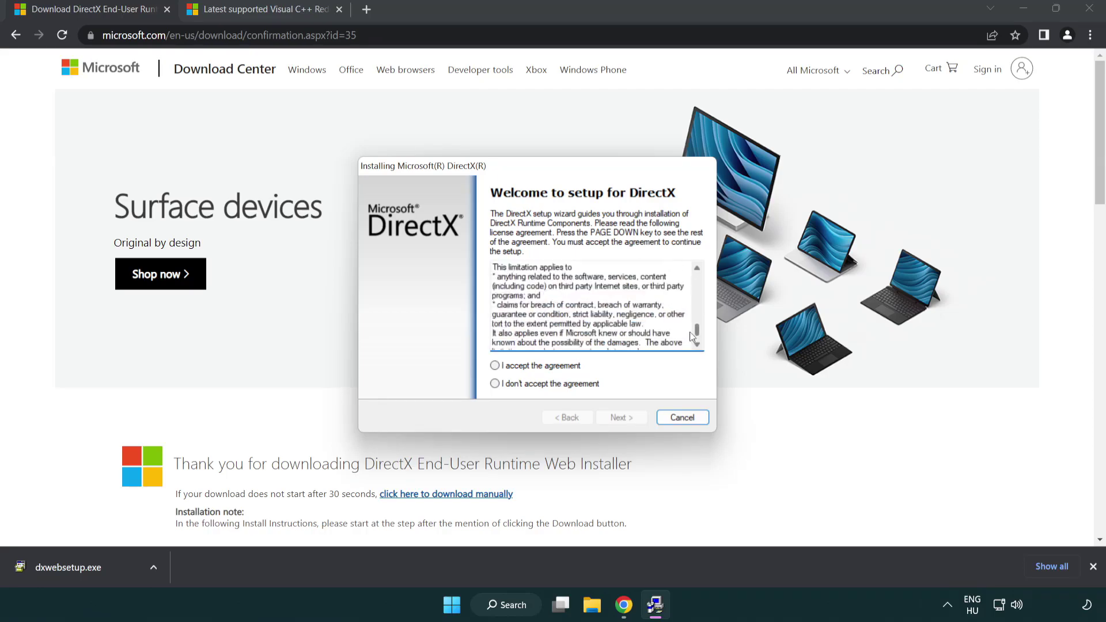
{"action": "left_click", "coordinate": [495, 367]}
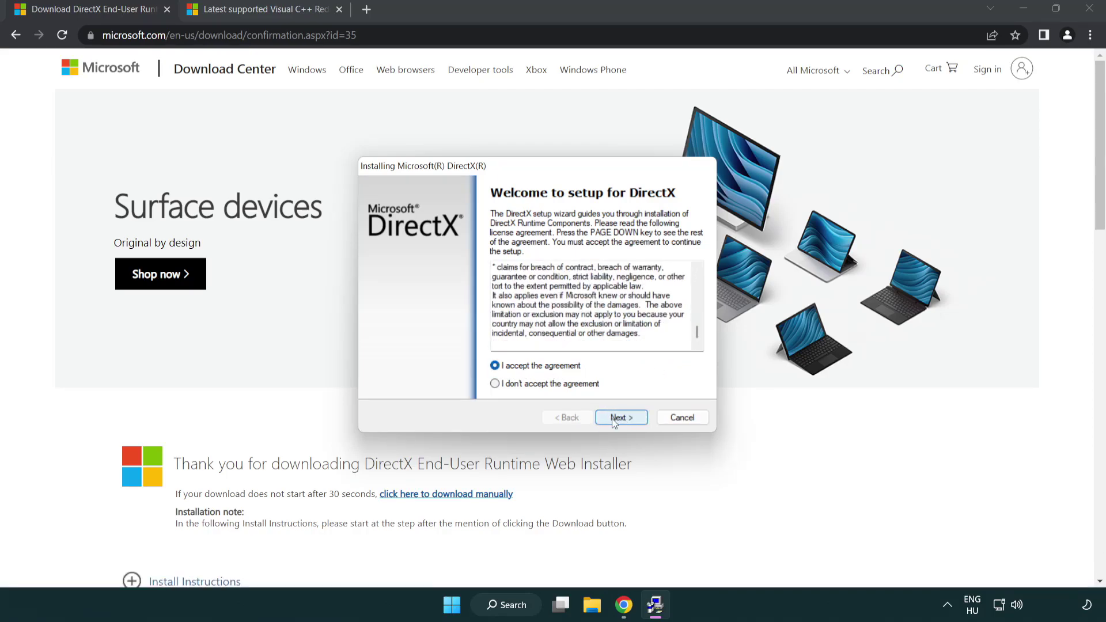
{"action": "left_click", "coordinate": [623, 420]}
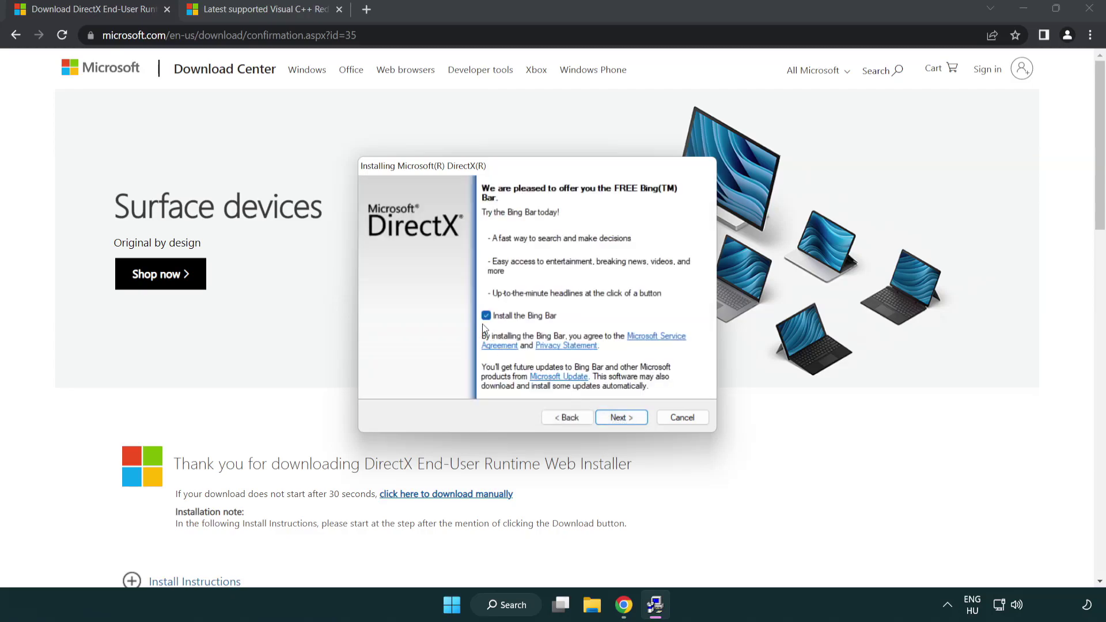
{"action": "left_click", "coordinate": [626, 419]}
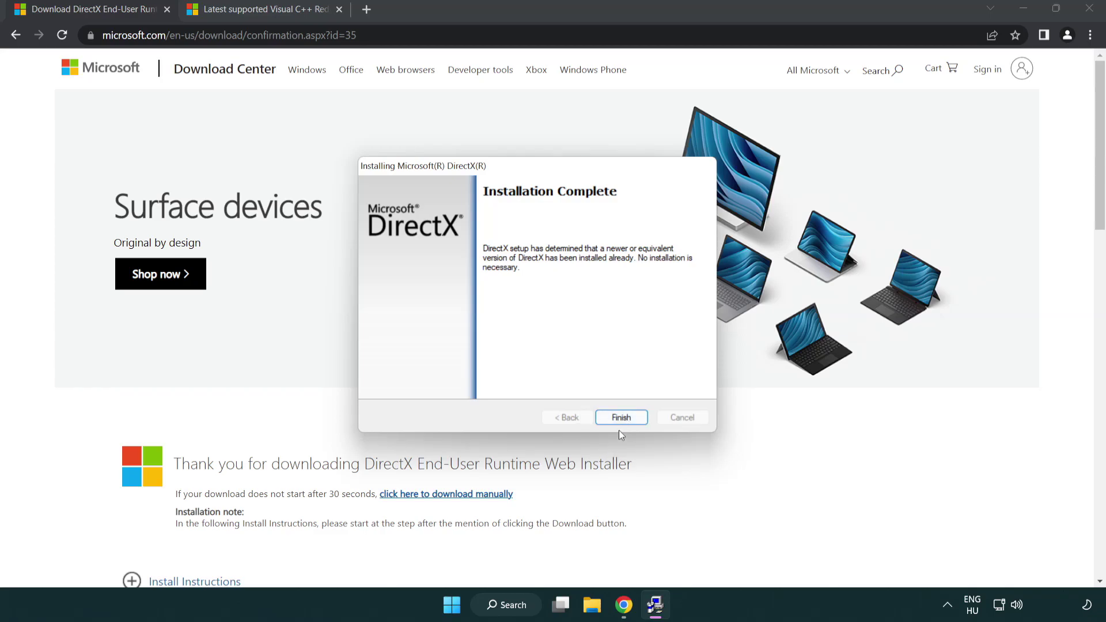
{"action": "left_click", "coordinate": [621, 413]}
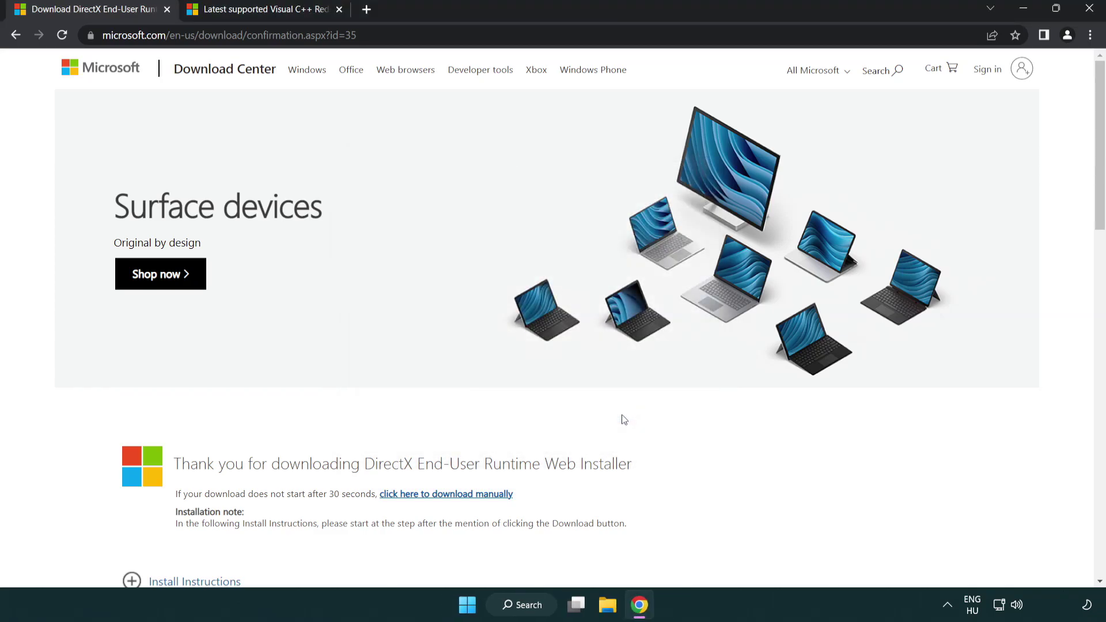
Close the DirectX page and download the ARM64, X86 and X64 Visual C++ Redistributable installers for Visual Studio 2015, 2017, 2019 and 2022
{"action": "left_click", "coordinate": [167, 10]}
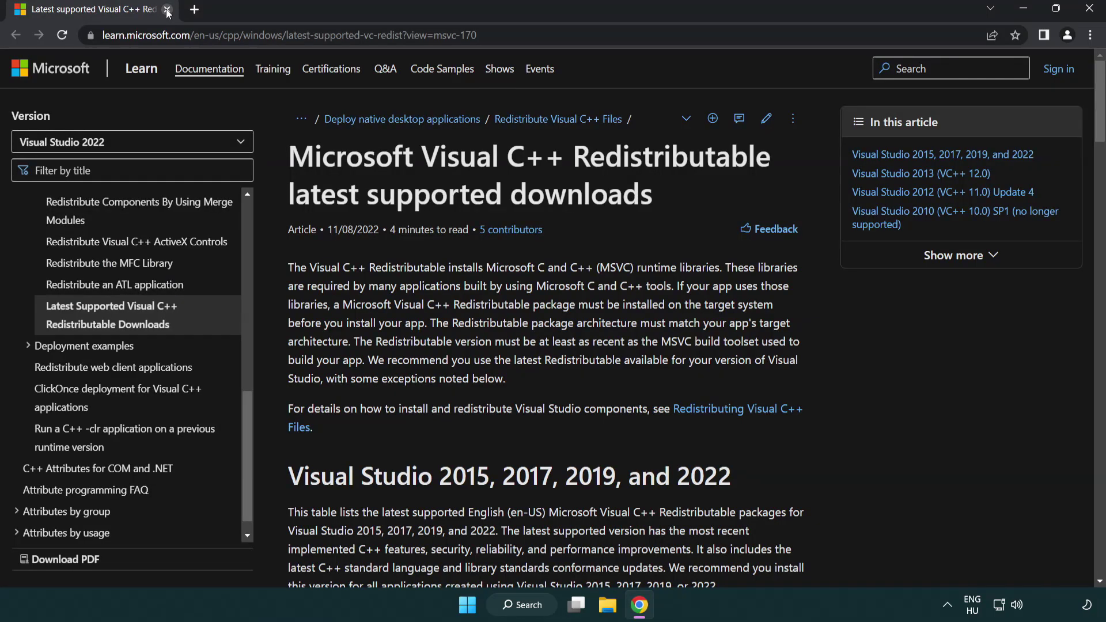
{"action": "left_click", "coordinate": [592, 36]}
{"action": "left_click", "coordinate": [591, 37]}
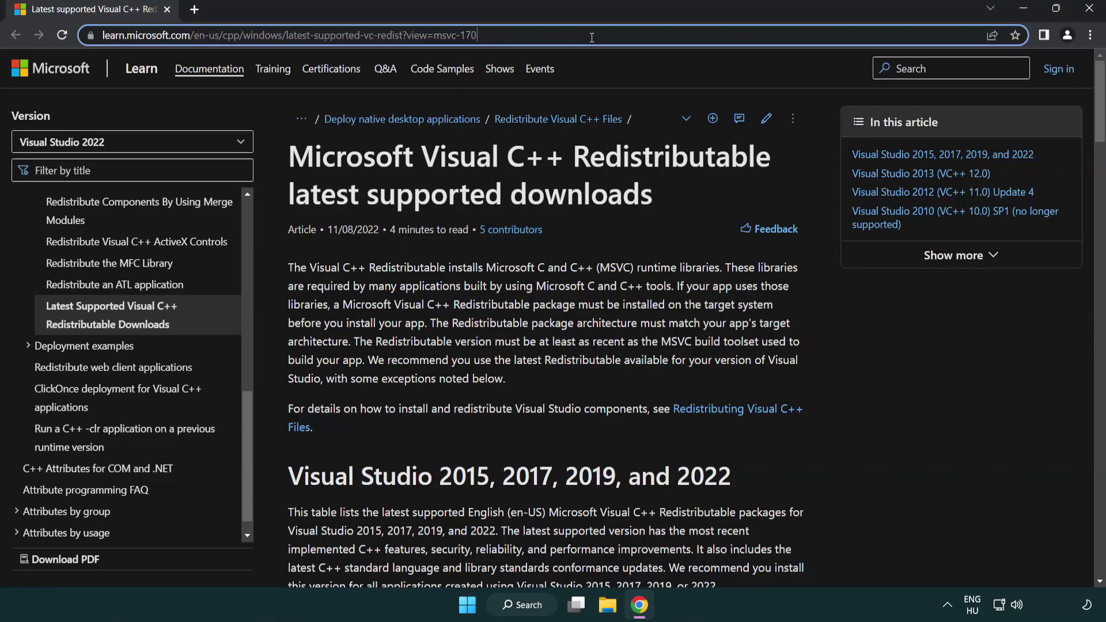
{"action": "left_click", "coordinate": [568, 183]}
{"action": "scroll", "coordinate": [568, 189], "scroll_direction": "down", "scroll_amount": 5}
{"action": "scroll", "coordinate": [568, 196], "scroll_direction": "down", "scroll_amount": 2}
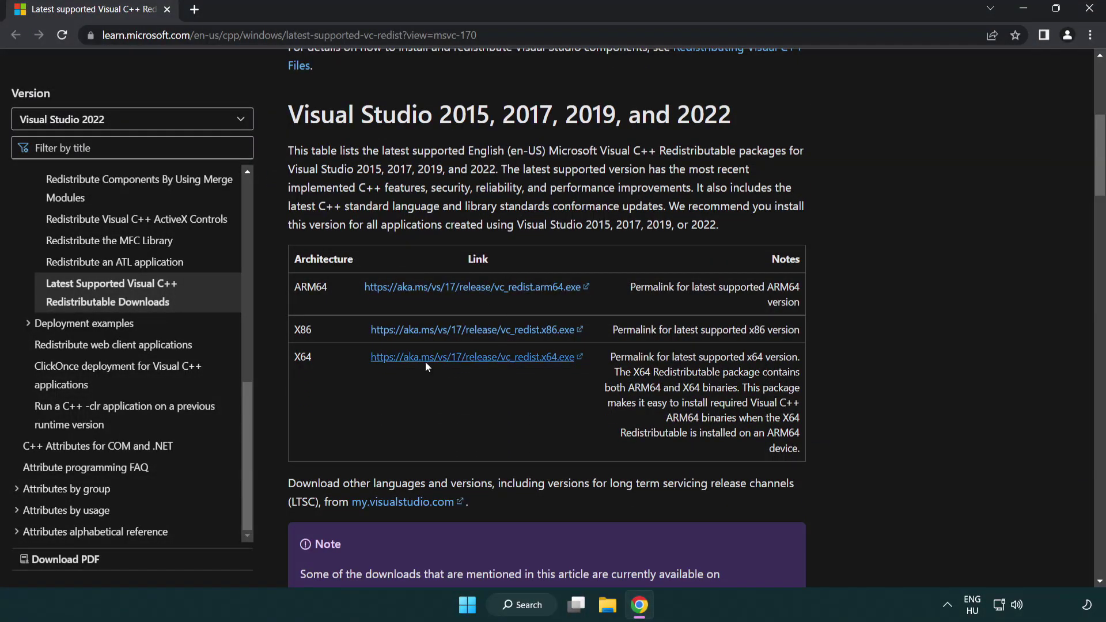
{"action": "left_click", "coordinate": [459, 335]}
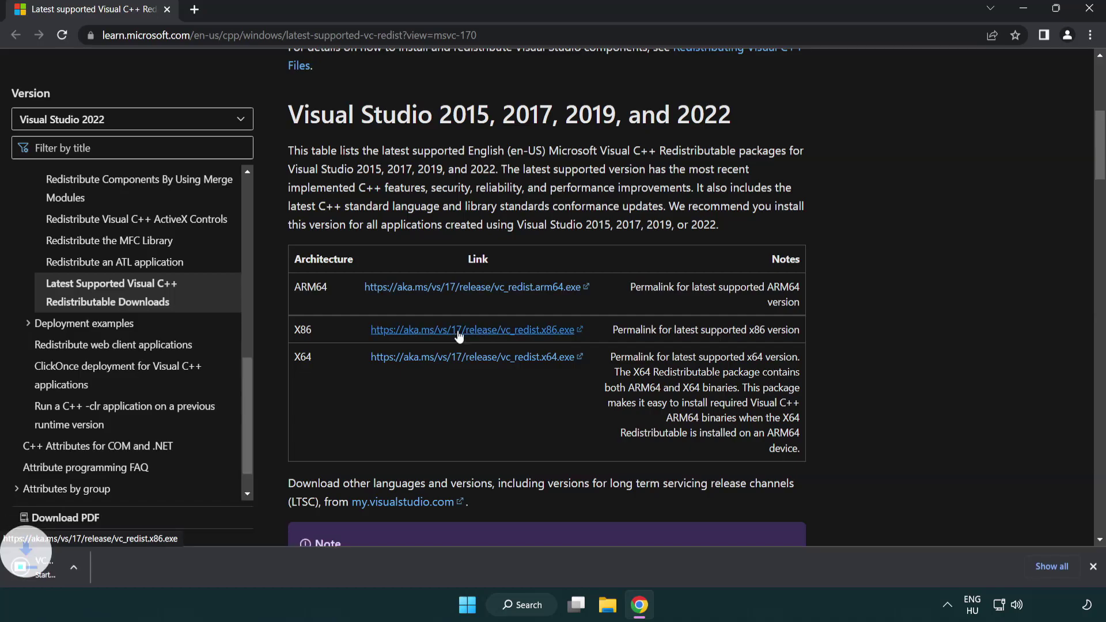
{"action": "left_click", "coordinate": [462, 358]}
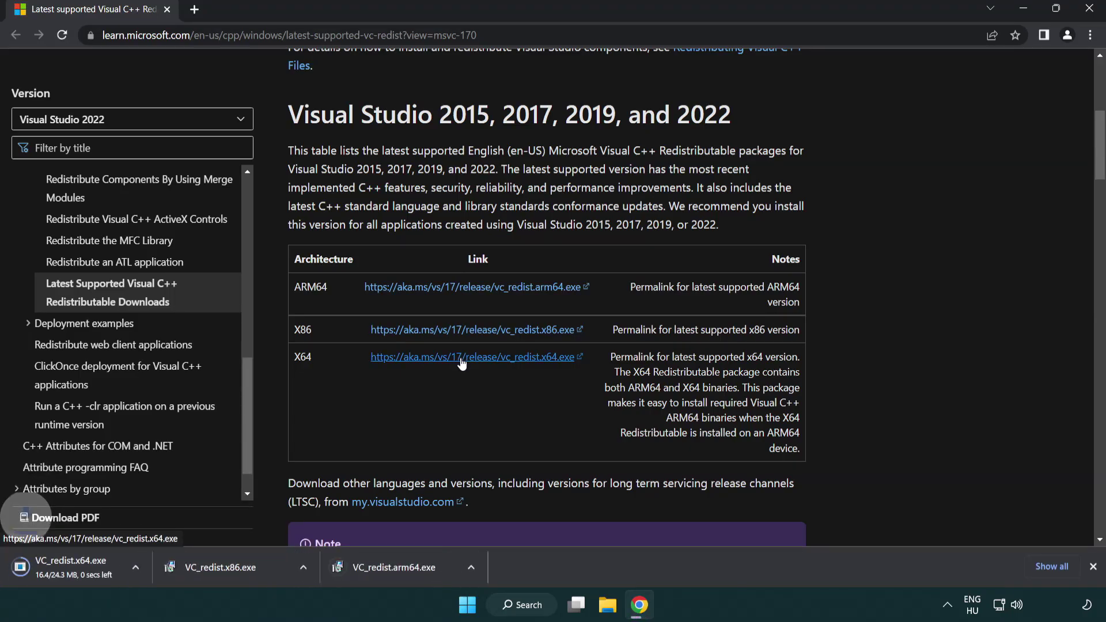
Try to install VC_redist.arm64.exe, agreeing to the license terms, and close its setup
{"action": "left_click", "coordinate": [423, 576]}
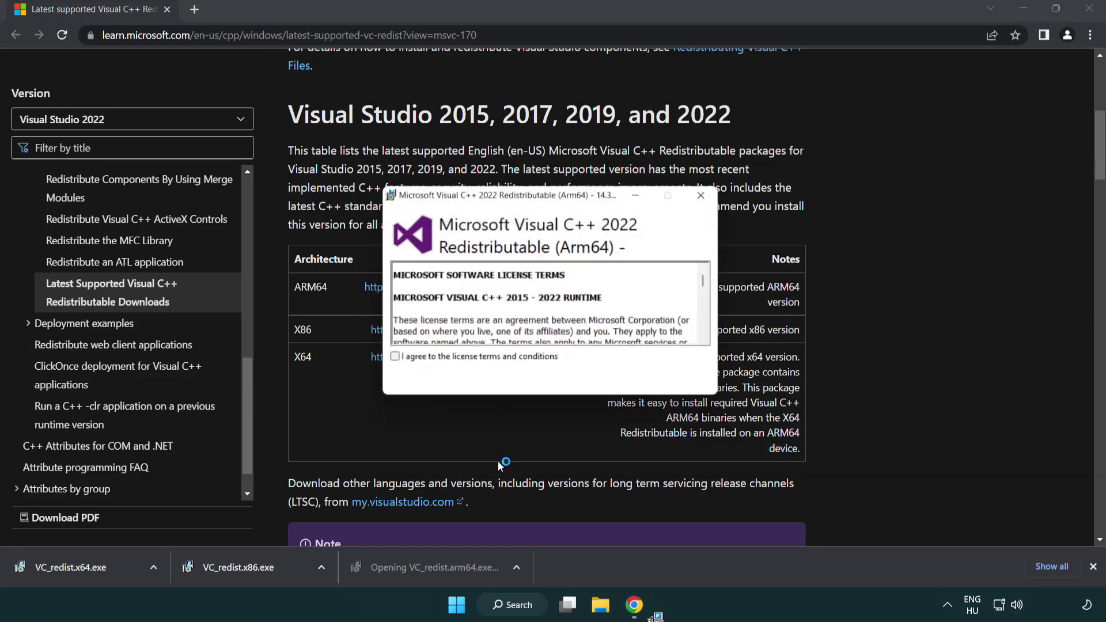
{"action": "left_click_drag", "start_coordinate": [711, 282], "coordinate": [714, 334]}
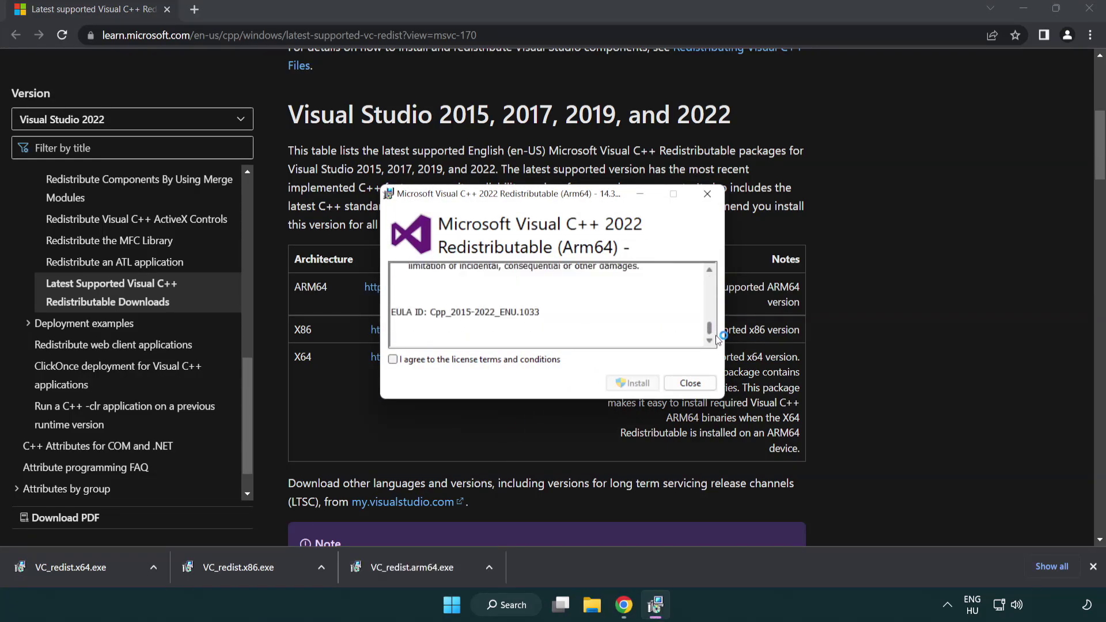
{"action": "left_click", "coordinate": [394, 360]}
{"action": "left_click", "coordinate": [616, 383]}
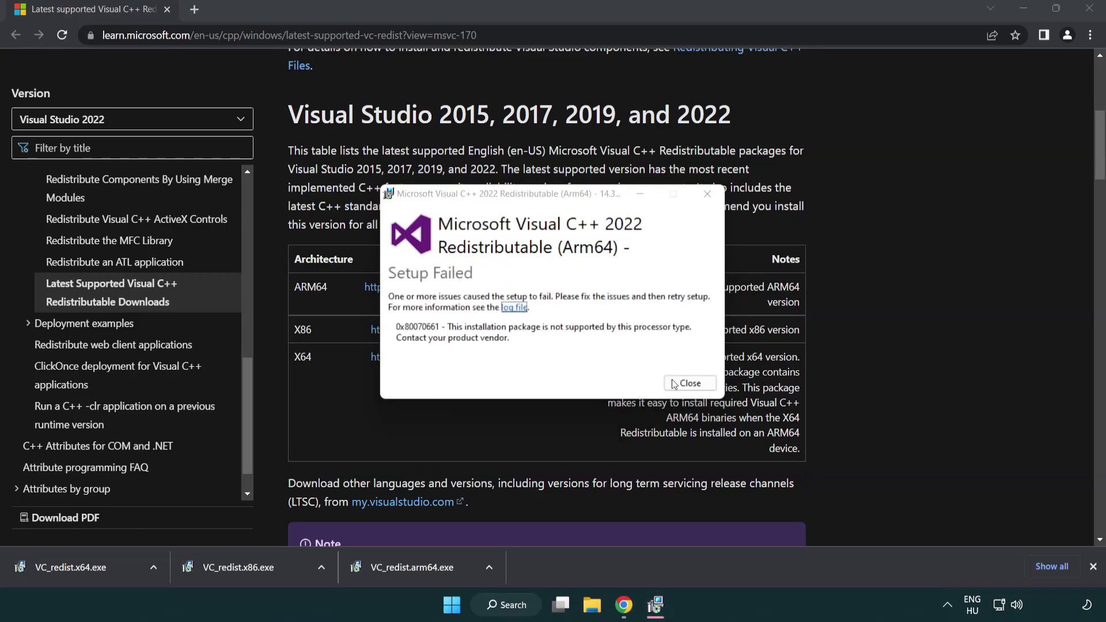
{"action": "left_click", "coordinate": [690, 385]}
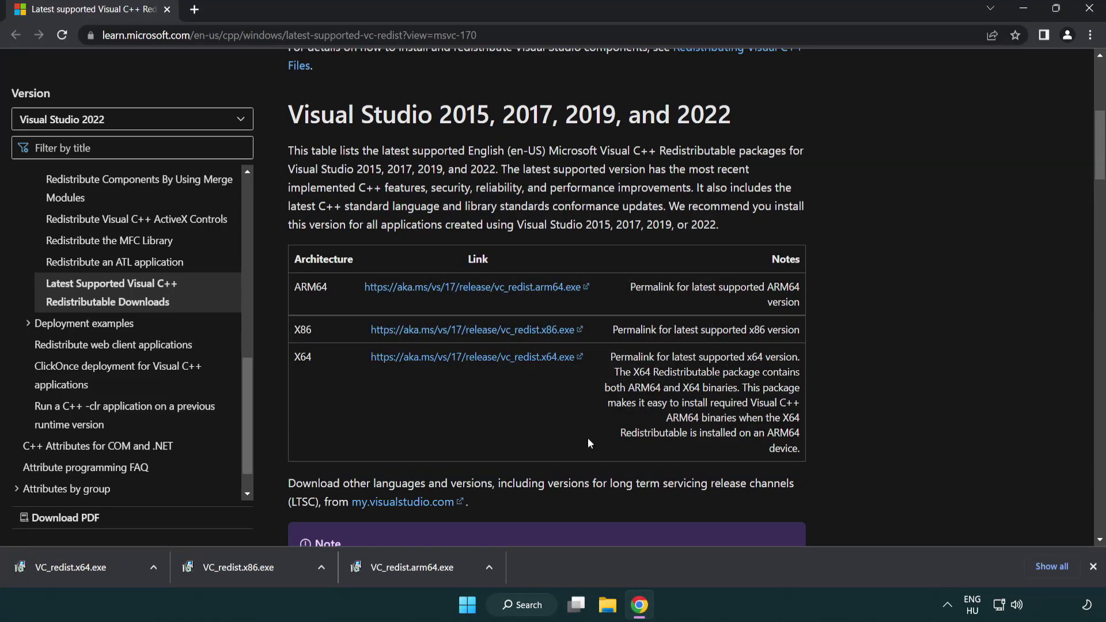
Install VC_redist.x86.exe and VC_redist.x64.exe, closing each setup without restarting, and close the browser
{"action": "left_click", "coordinate": [247, 574]}
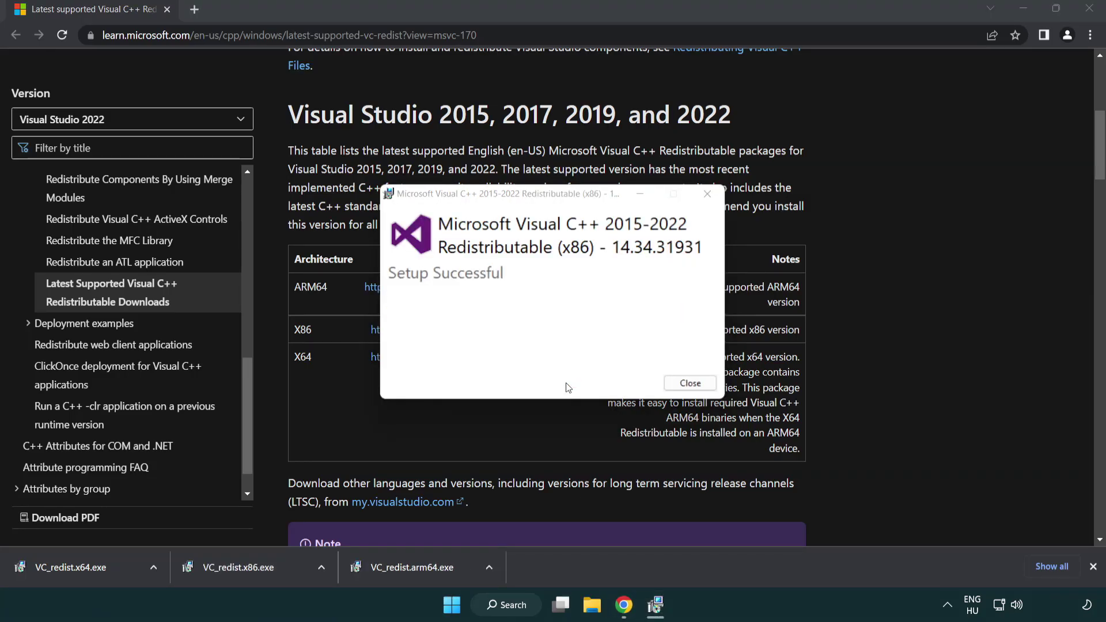
{"action": "left_click", "coordinate": [690, 384]}
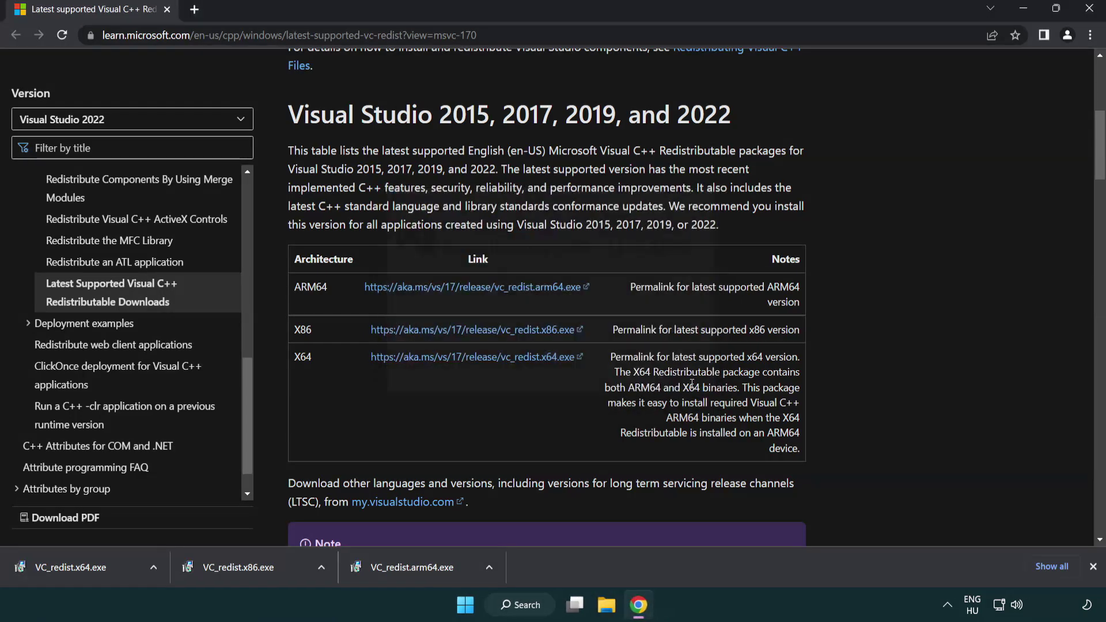
{"action": "left_click", "coordinate": [84, 567]}
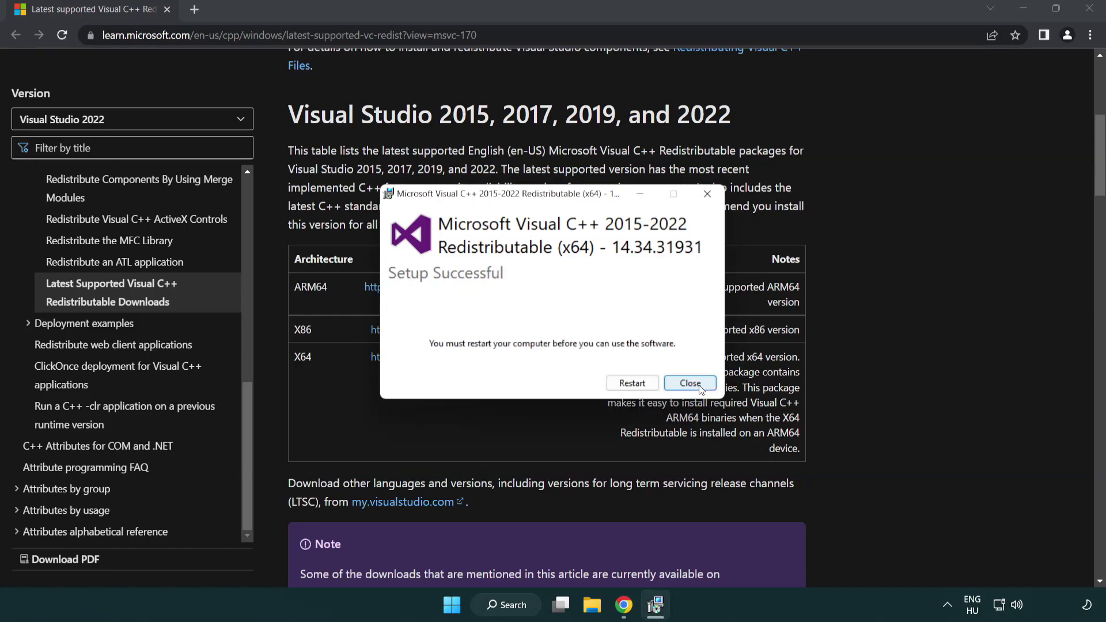
{"action": "left_click", "coordinate": [690, 383]}
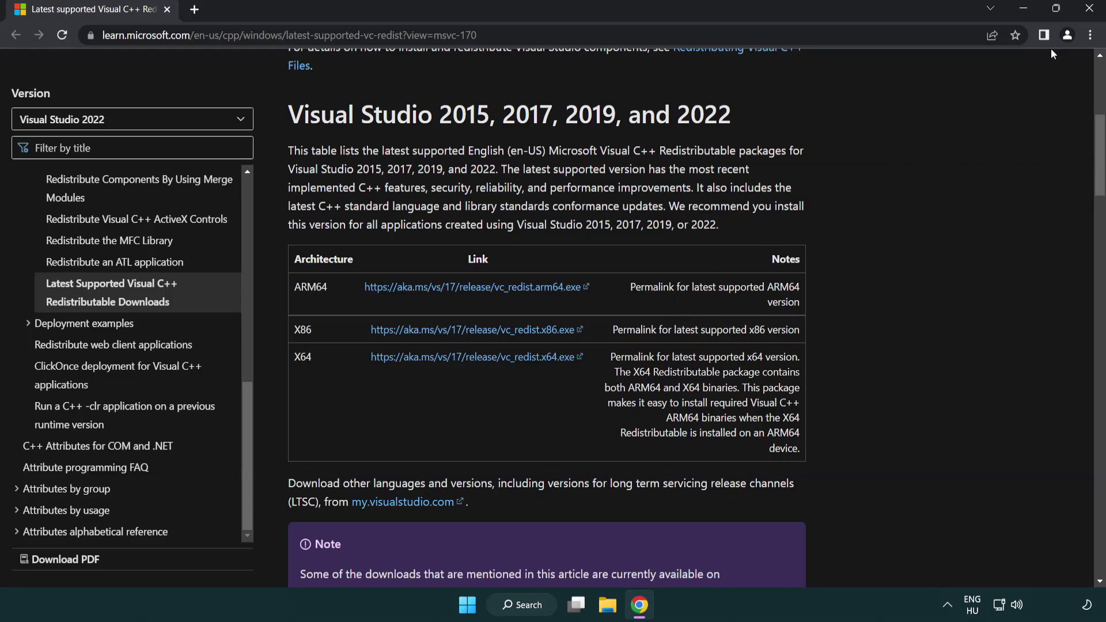
{"action": "left_click", "coordinate": [1090, 9]}
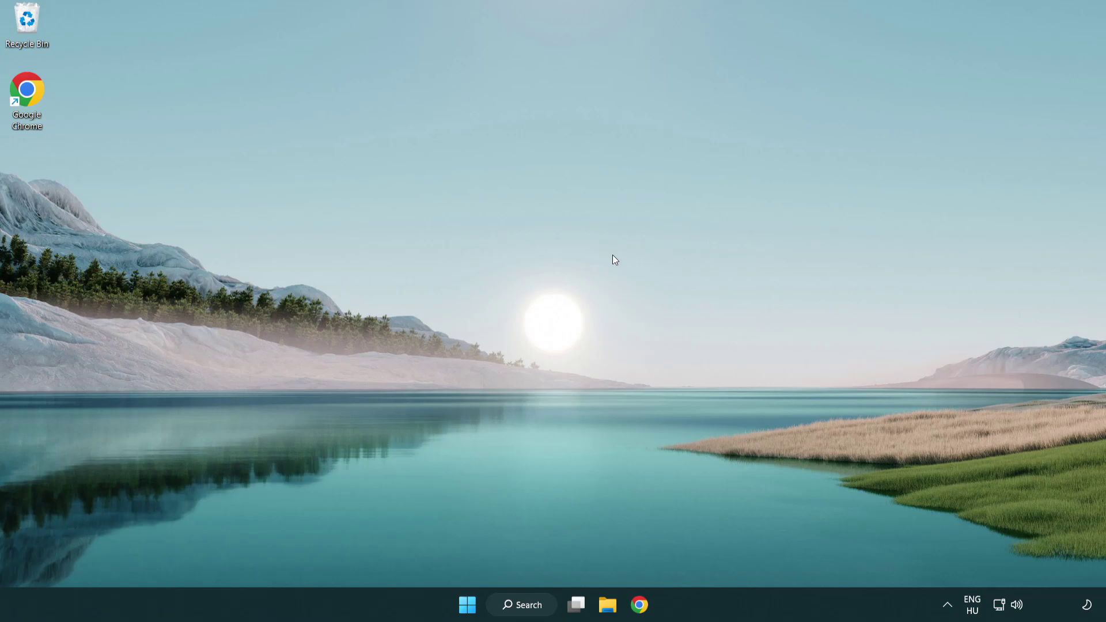
Search Windows for cmd, run Command Prompt as administrator and move its window toward the middle of the desktop
{"action": "left_click", "coordinate": [516, 608]}
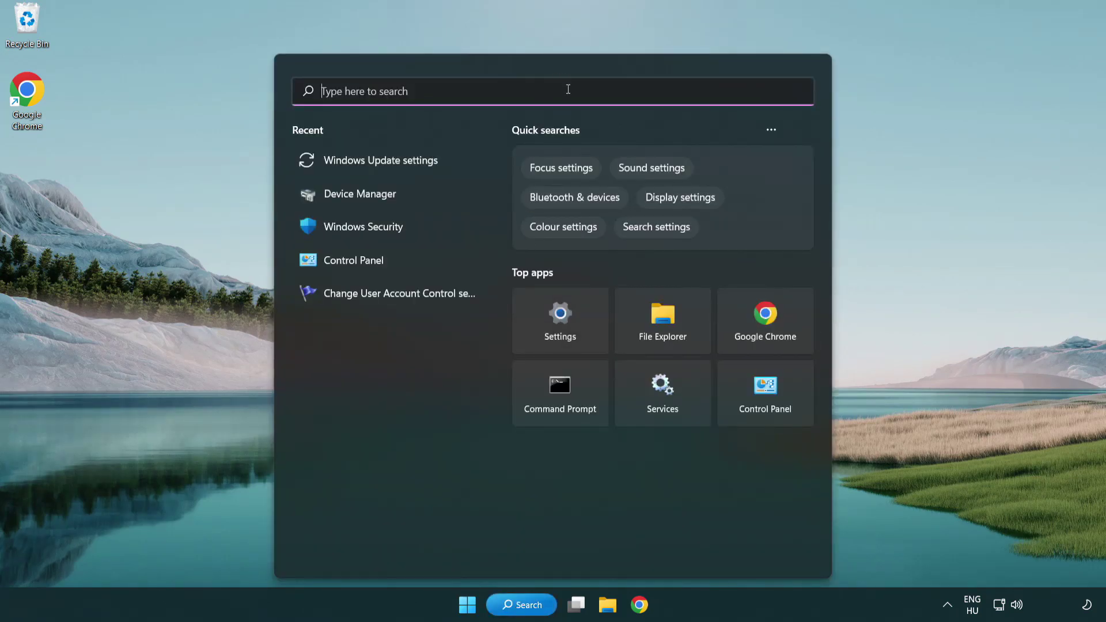
{"action": "type", "text": "cmd"}
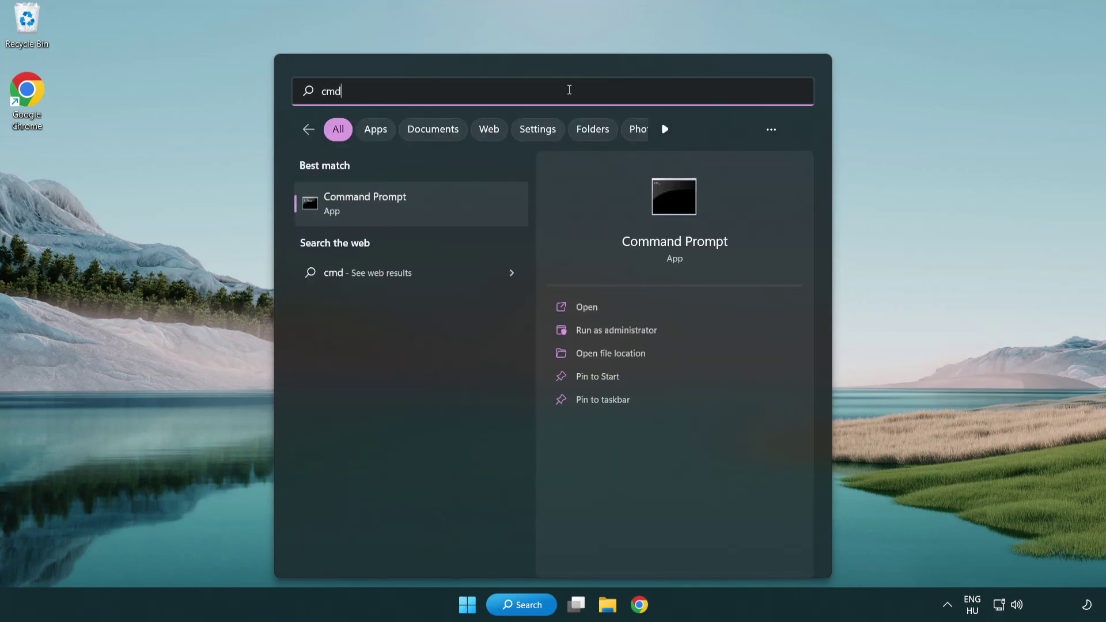
{"action": "right_click", "coordinate": [423, 205]}
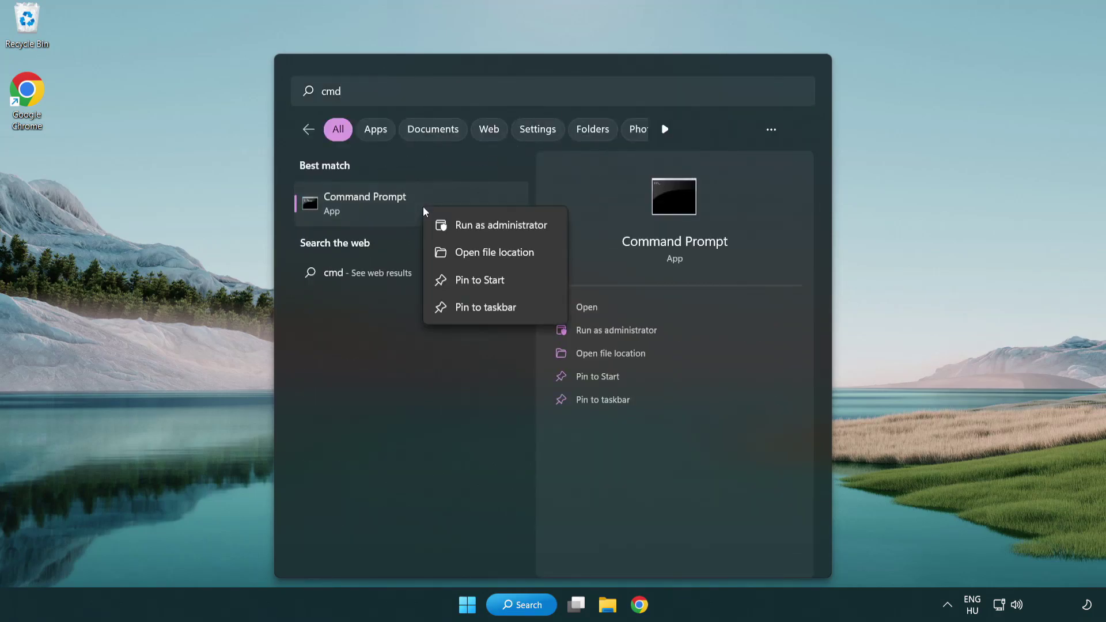
{"action": "left_click", "coordinate": [499, 230]}
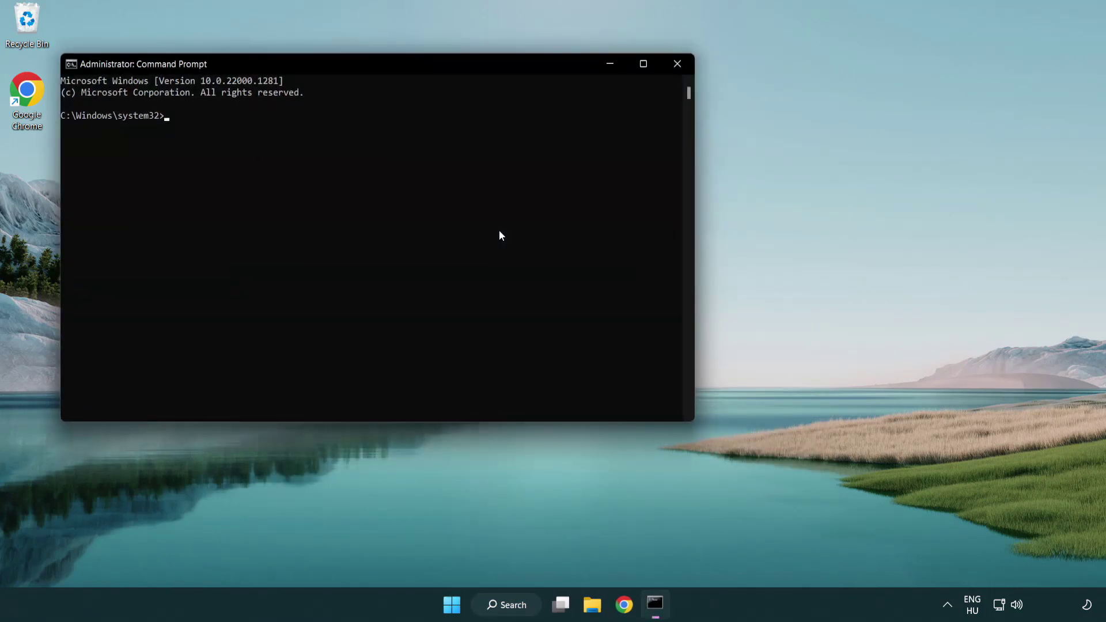
{"action": "left_click_drag", "start_coordinate": [394, 69], "coordinate": [557, 114]}
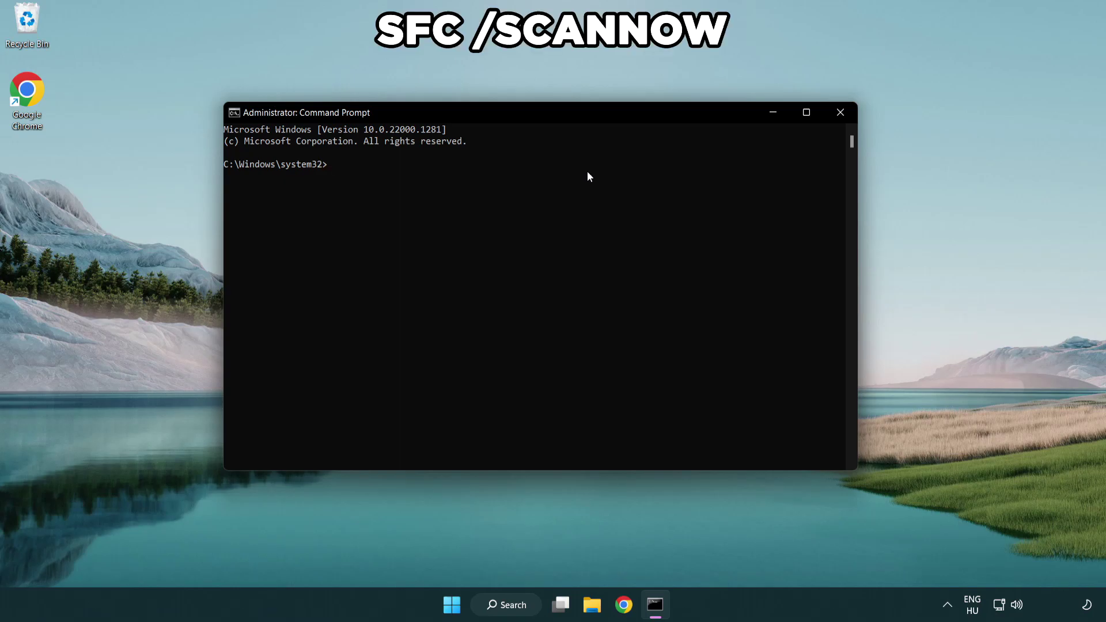
Run a system file scan with sfc /scannow, let it complete, and close Command Prompt
{"action": "type", "text": "sfc /scannow"}
{"action": "key", "text": "Return"}
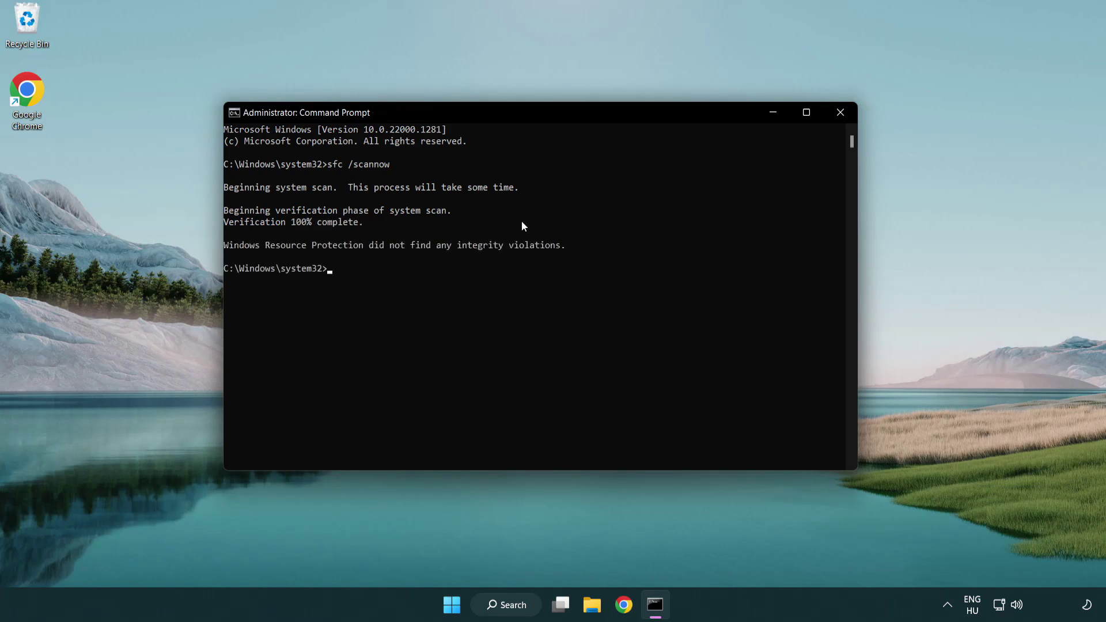
{"action": "left_click", "coordinate": [841, 113]}
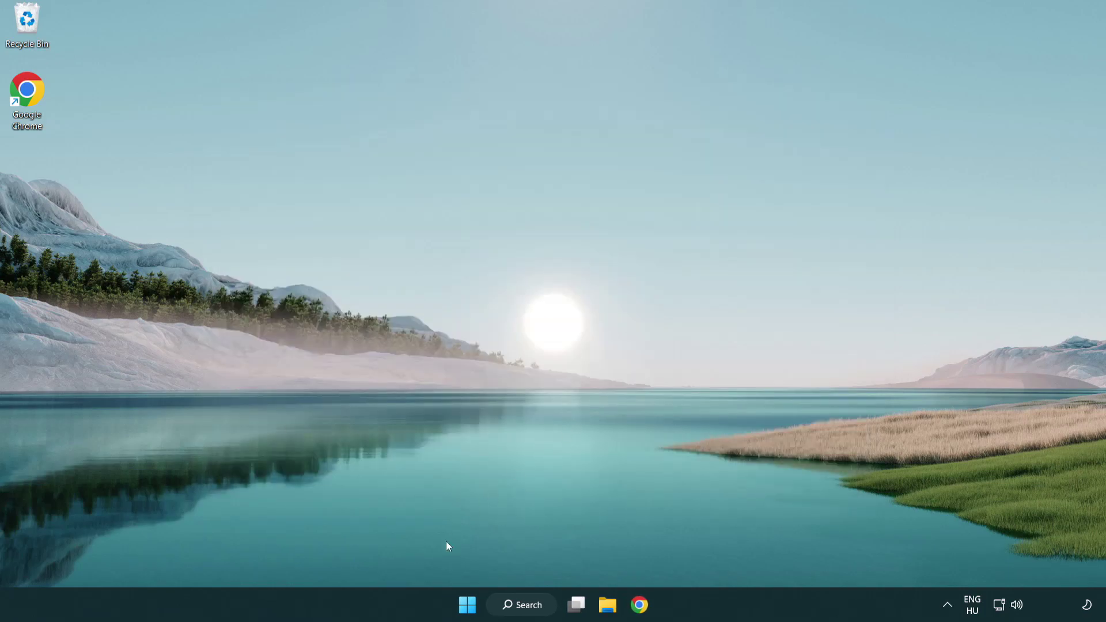
Open the computer's power options
{"action": "left_click", "coordinate": [467, 604]}
{"action": "left_click", "coordinate": [737, 554]}
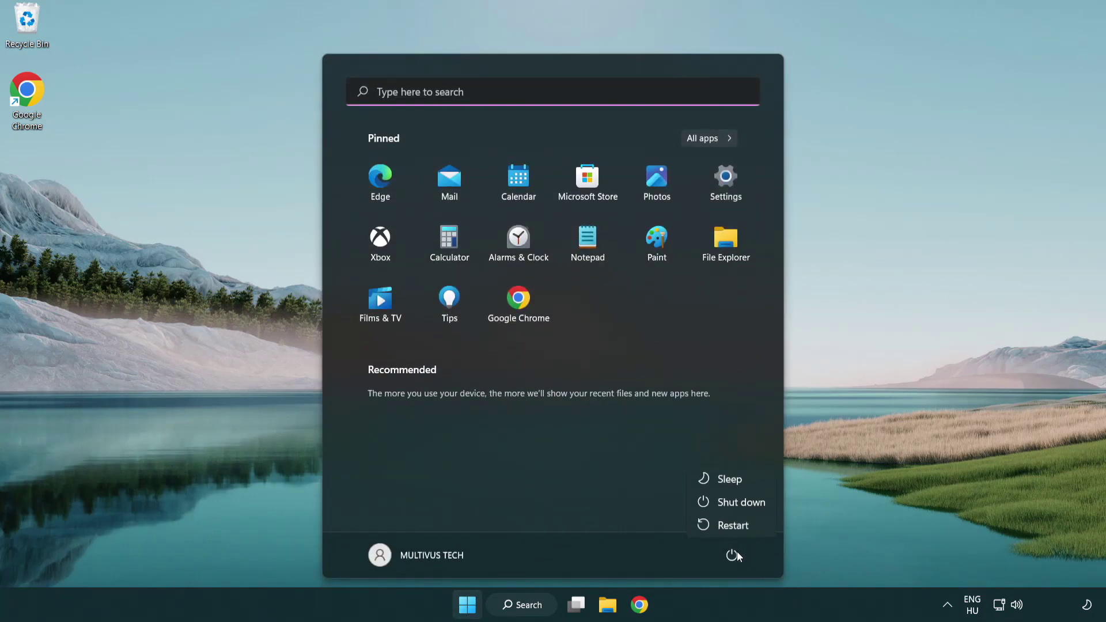